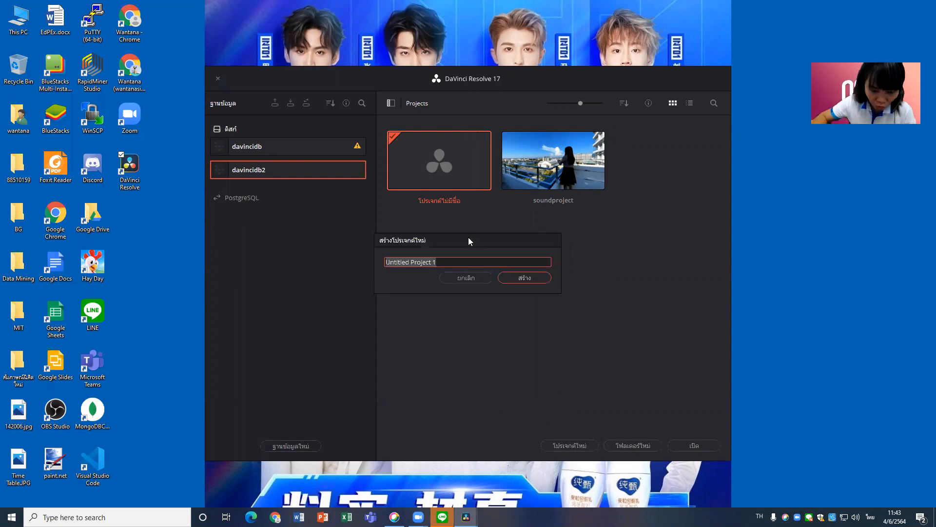
text(หนี้กำดพ)
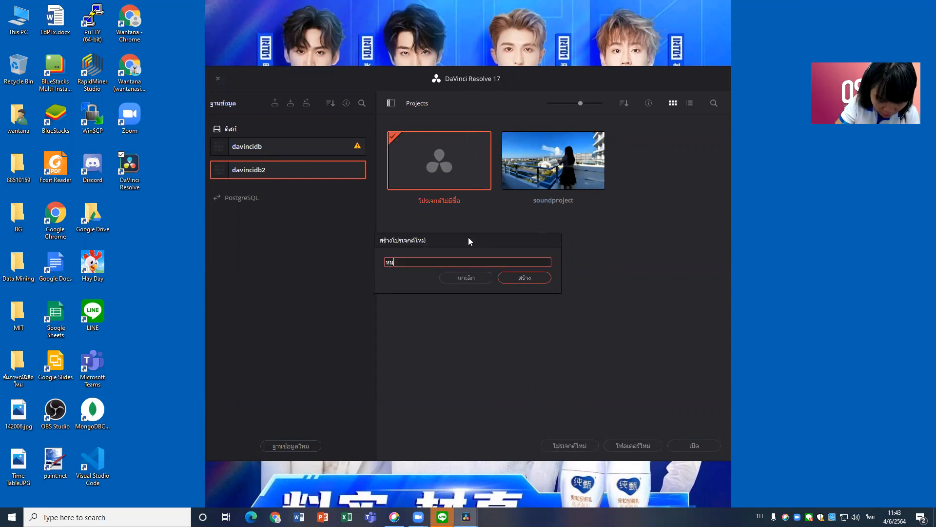
key(BackSpace)
key(BackSpace)
key(BackSpace)
key(BackSpace)
key(BackSpace)
key(BackSpace)
key(BackSpace)
key(BackSpace)
- Create a new project named soundeffectproject
key(grave)
text(sounded)
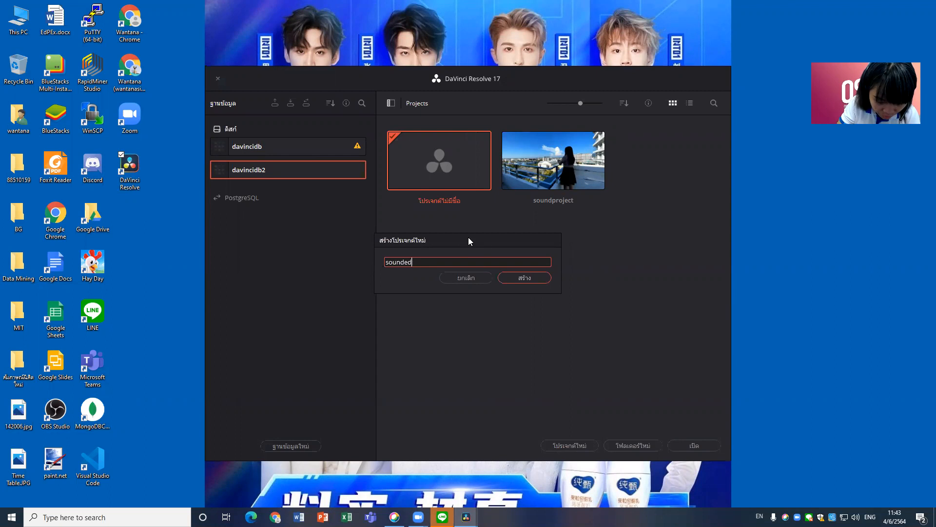
key(BackSpace)
text(ffectproject)
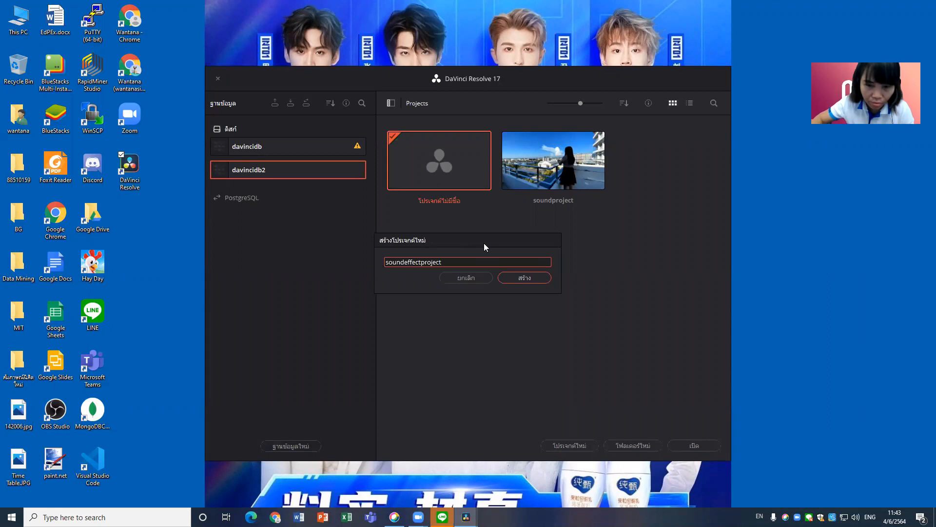
key(Return)
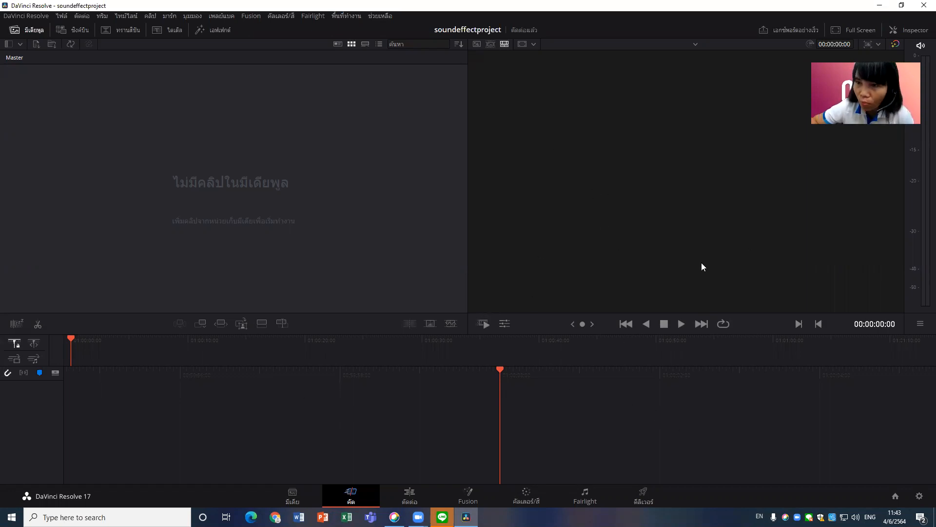
- Set the project's timeline frame rate to 29.97 frames per second and save the project settings
click(919, 496)
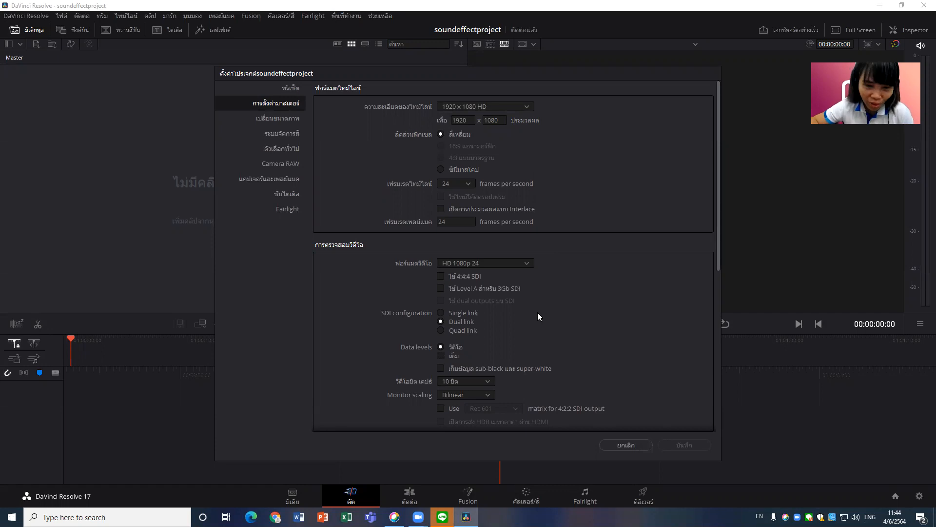
click(460, 185)
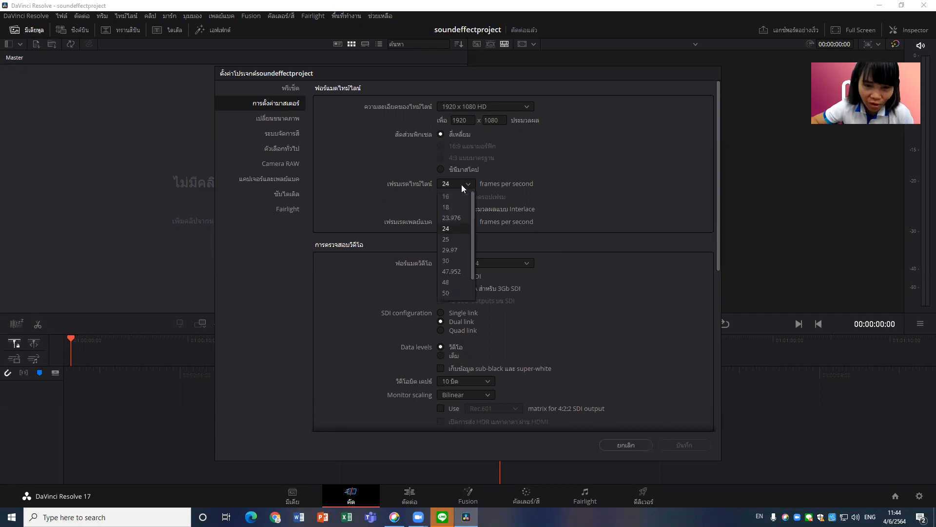
click(456, 251)
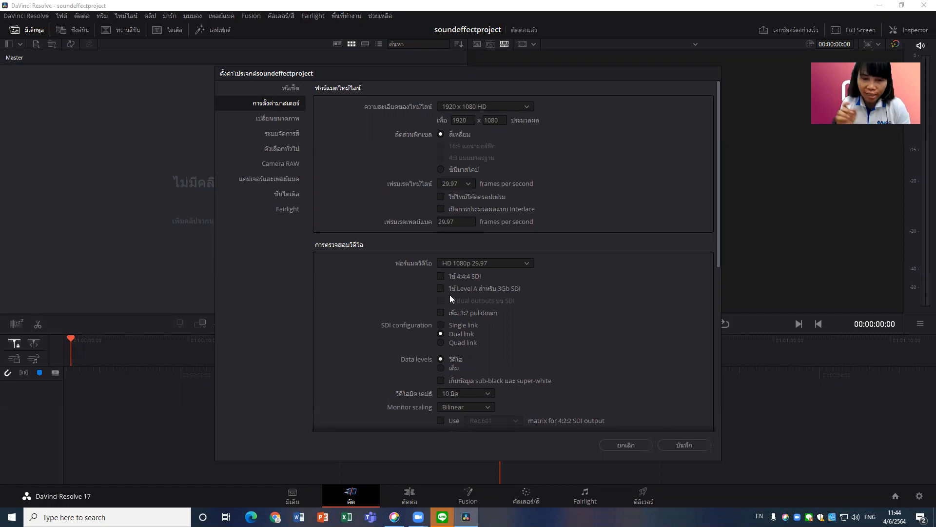
scroll(517, 361, down, 3)
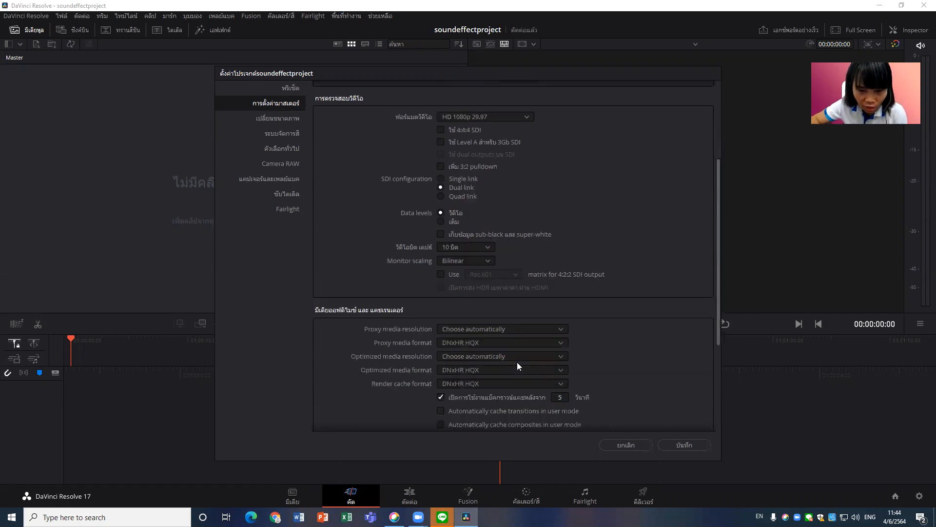
scroll(528, 349, down, 1)
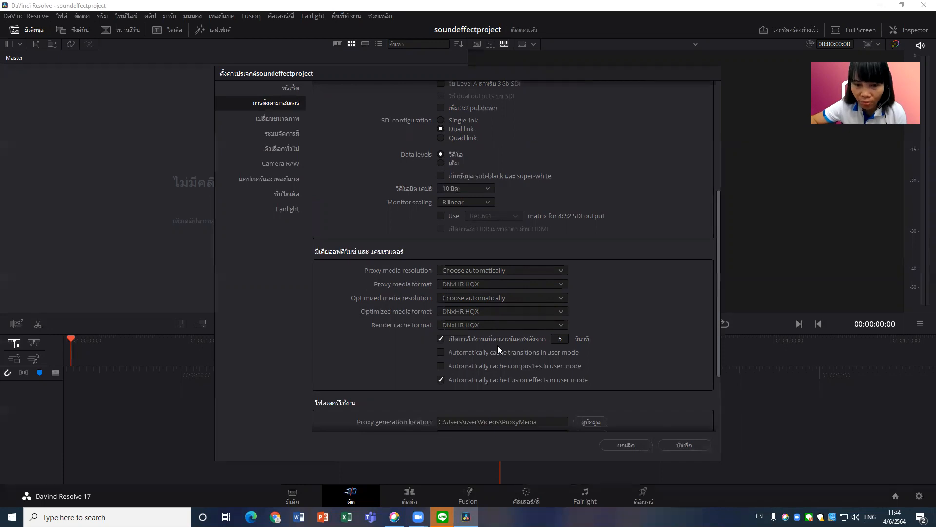
scroll(636, 367, down, 3)
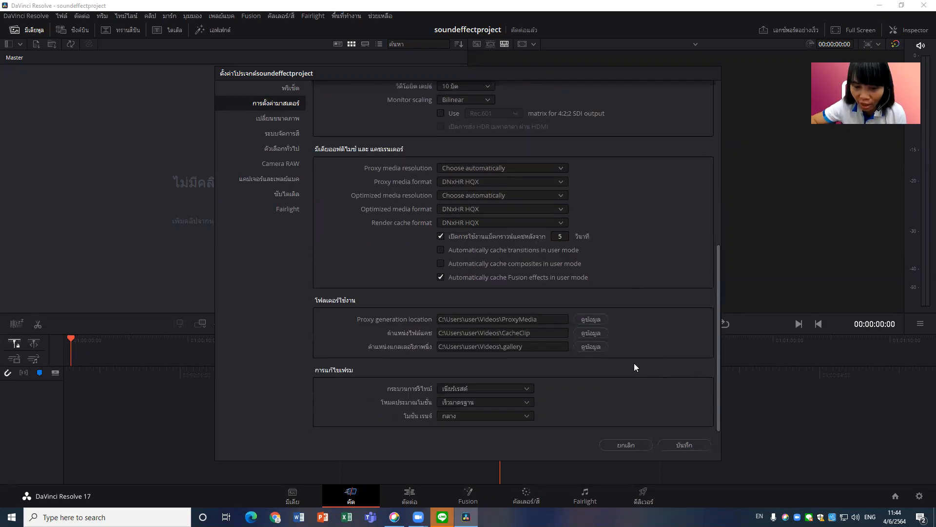
click(682, 445)
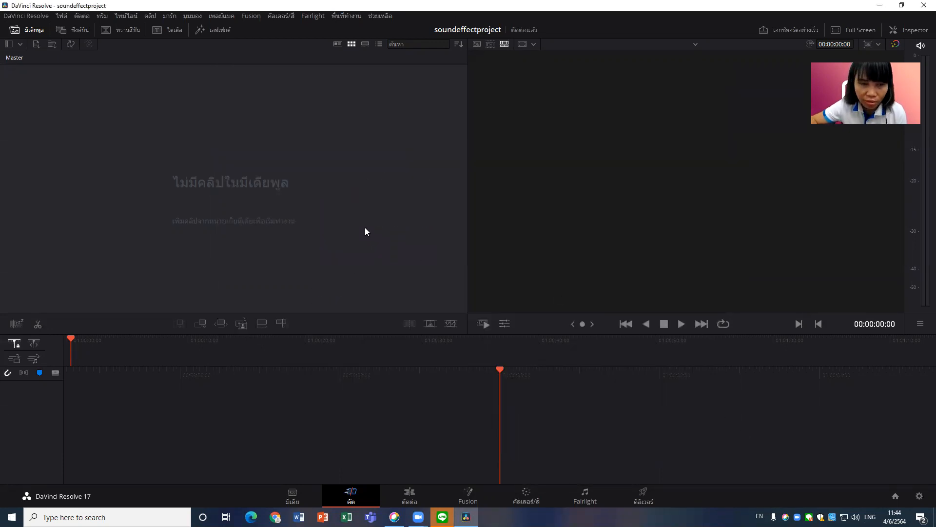
- Review the user preferences for project saving, loading and backups, including the backup location, and close them by saving
click(26, 16)
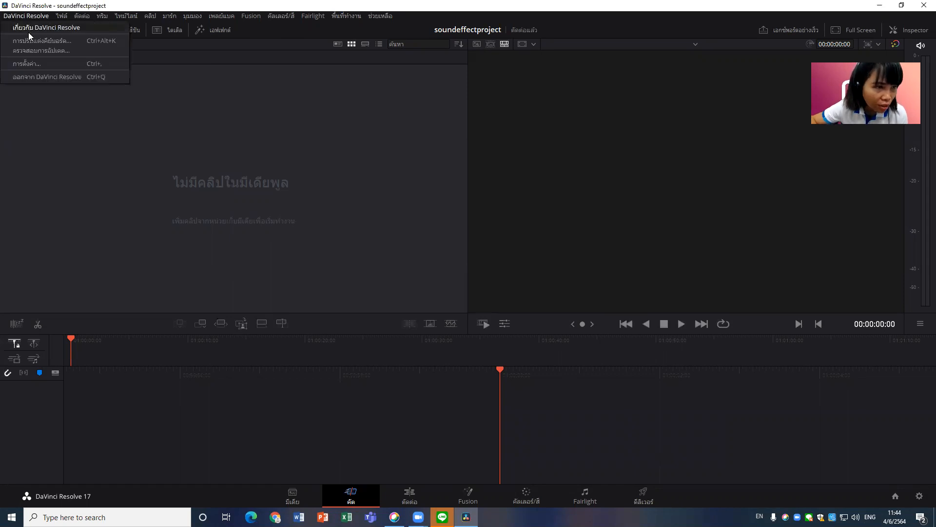
click(29, 63)
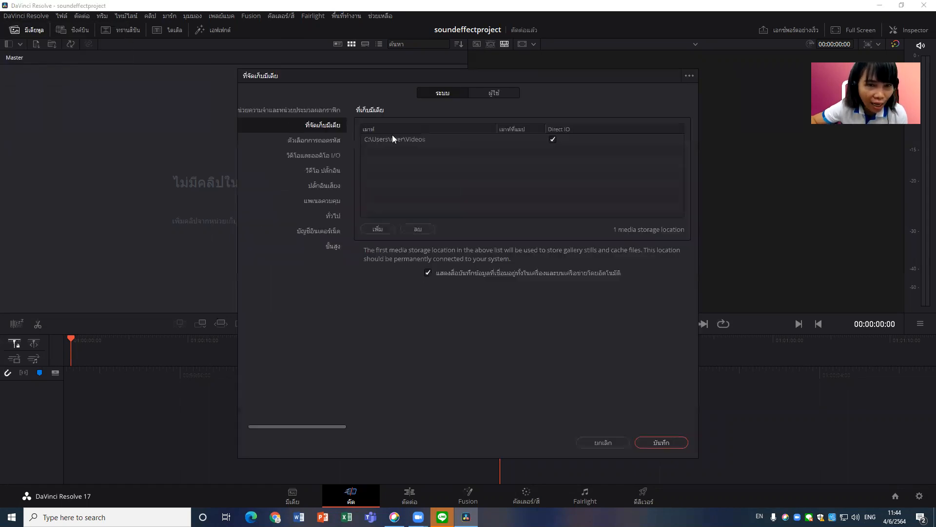
click(504, 95)
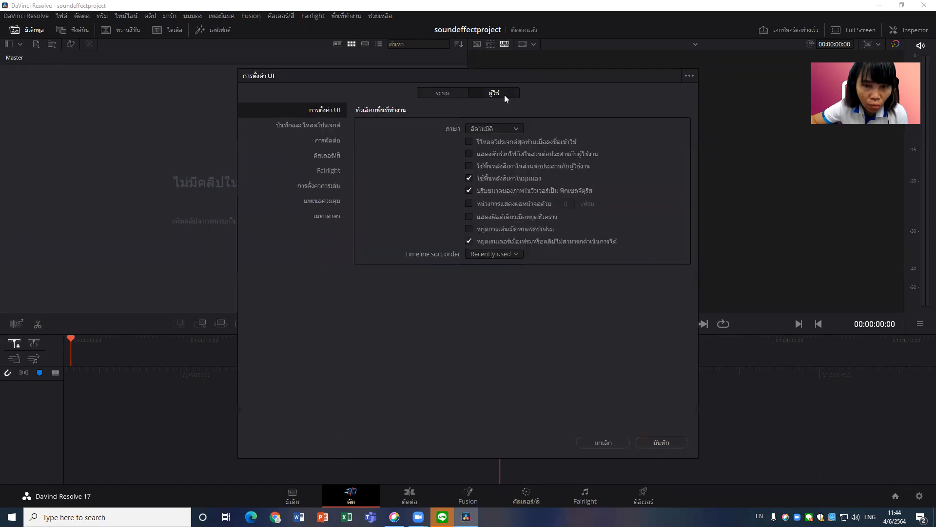
click(308, 127)
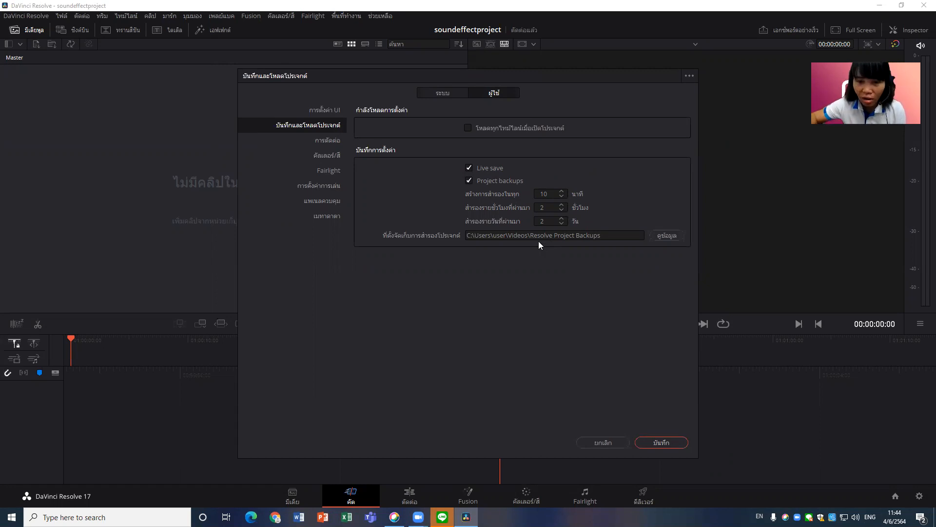
click(673, 450)
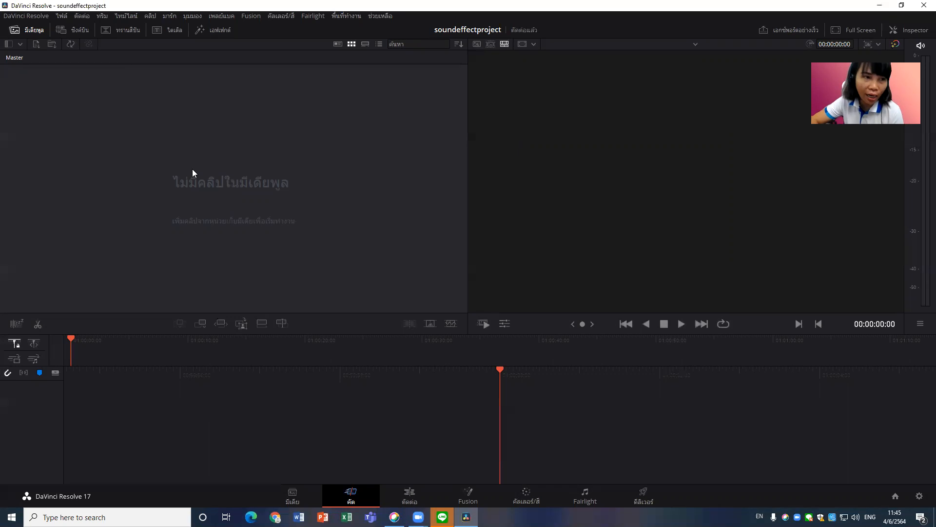
- Import all four audio files from the sound folder into the media pool on the Media page
click(291, 497)
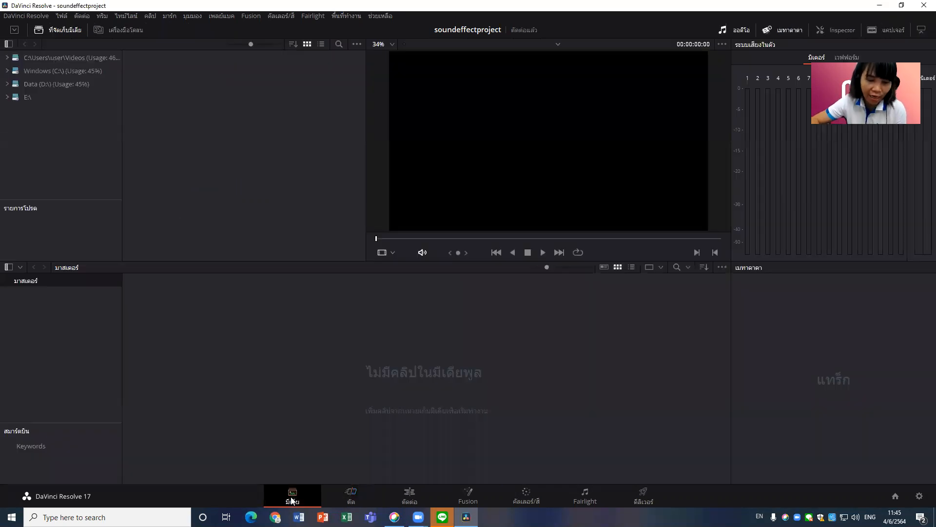
click(66, 17)
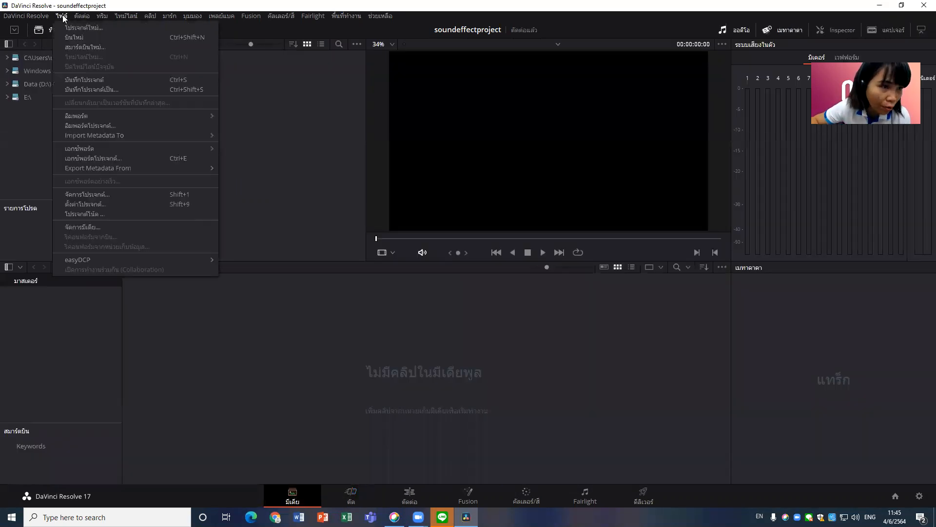
mouse_move(93, 116)
click(237, 128)
drag(125, 150, 126, 85)
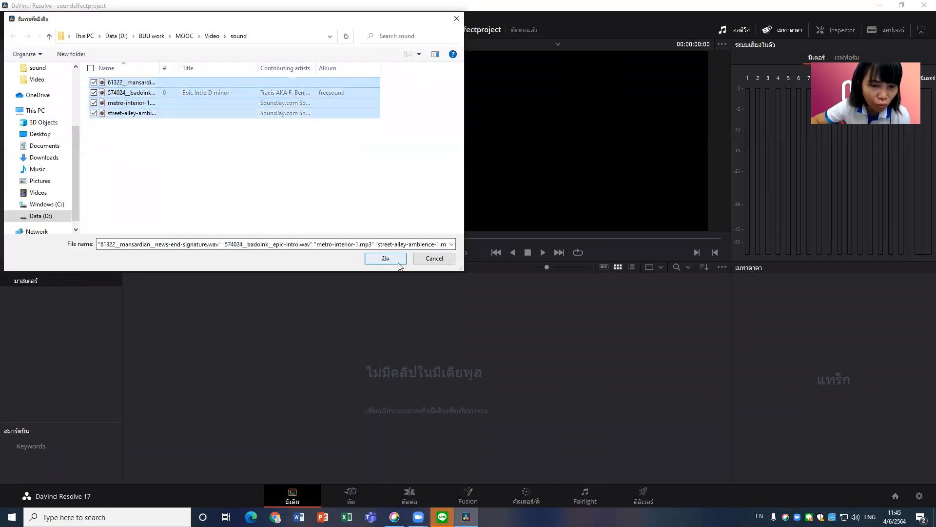
click(385, 258)
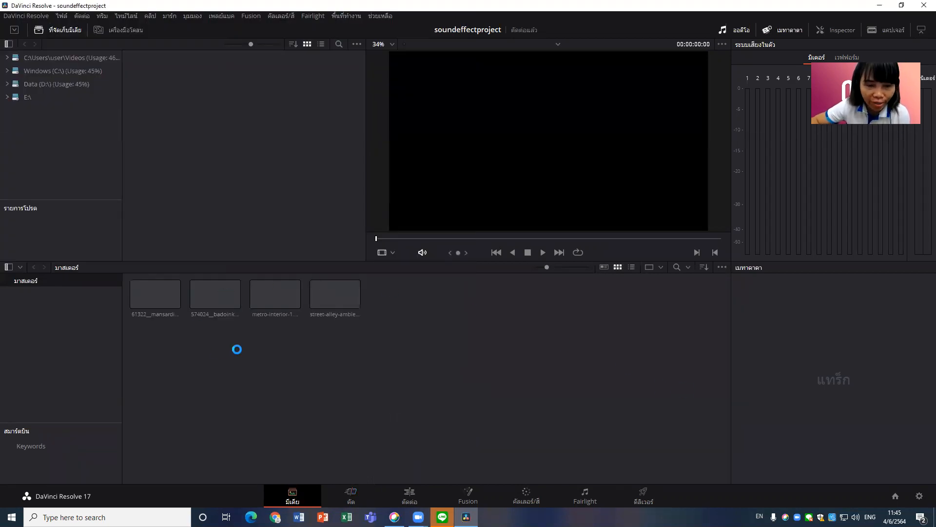
click(146, 302)
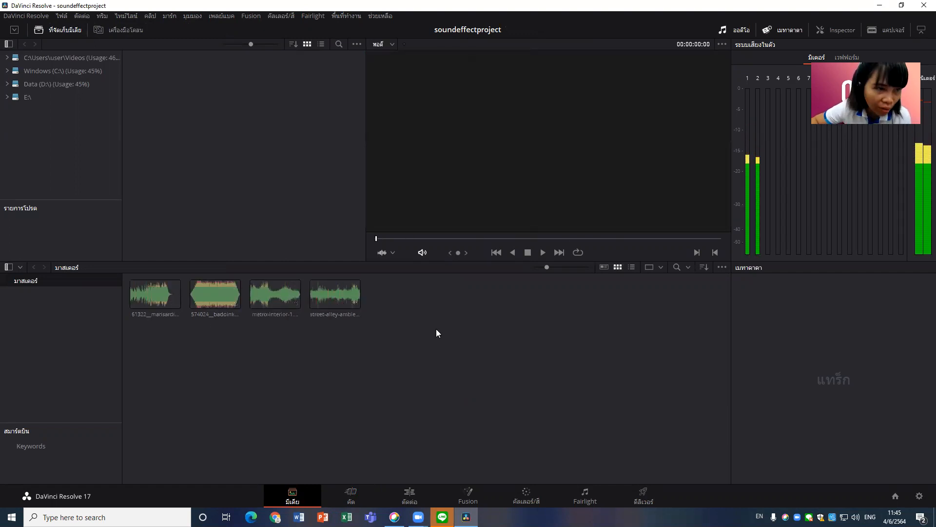
- Import the video Still.mp4 from the Video\Raw folder into the media pool and select its clip
click(62, 16)
mouse_move(89, 116)
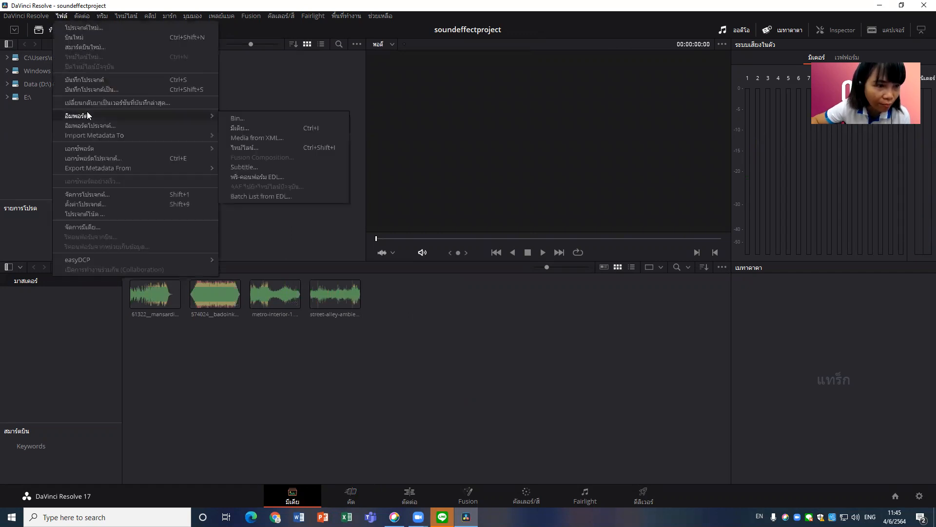
click(240, 129)
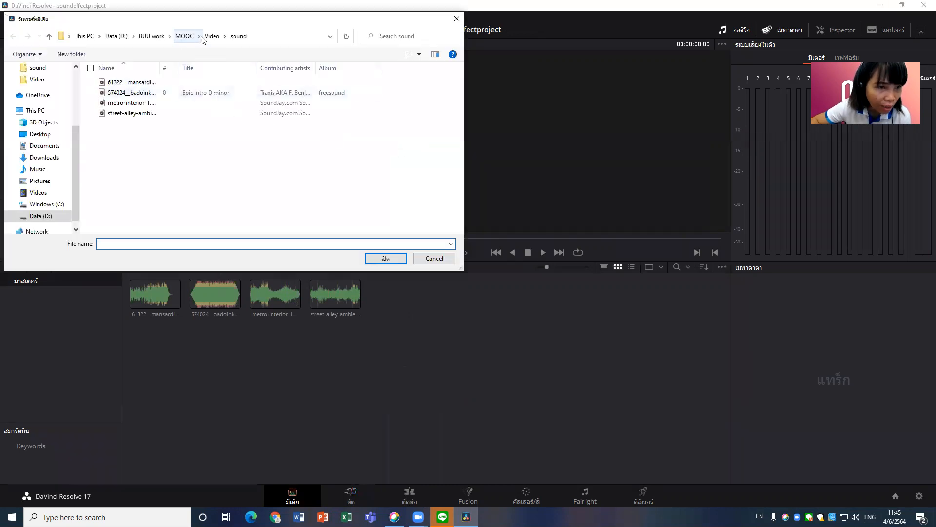
click(214, 45)
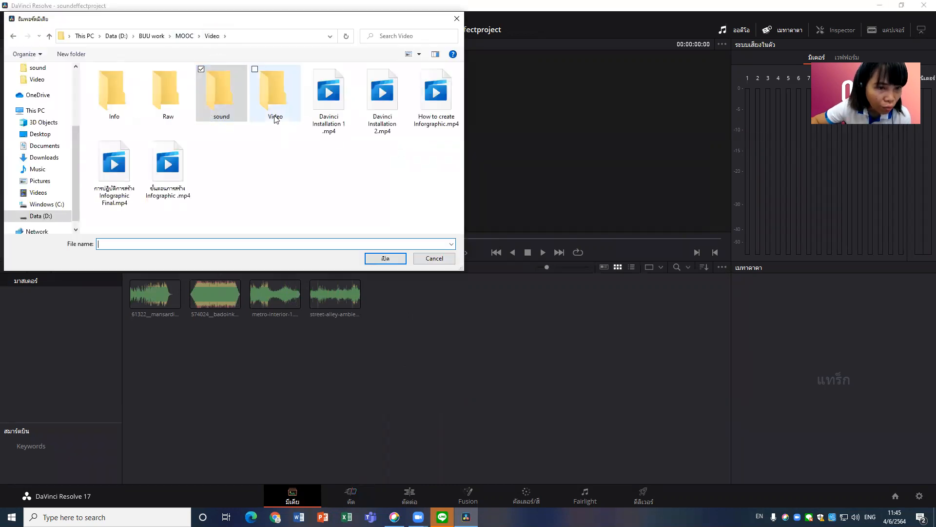
double_click(160, 103)
scroll(421, 141, down, 1)
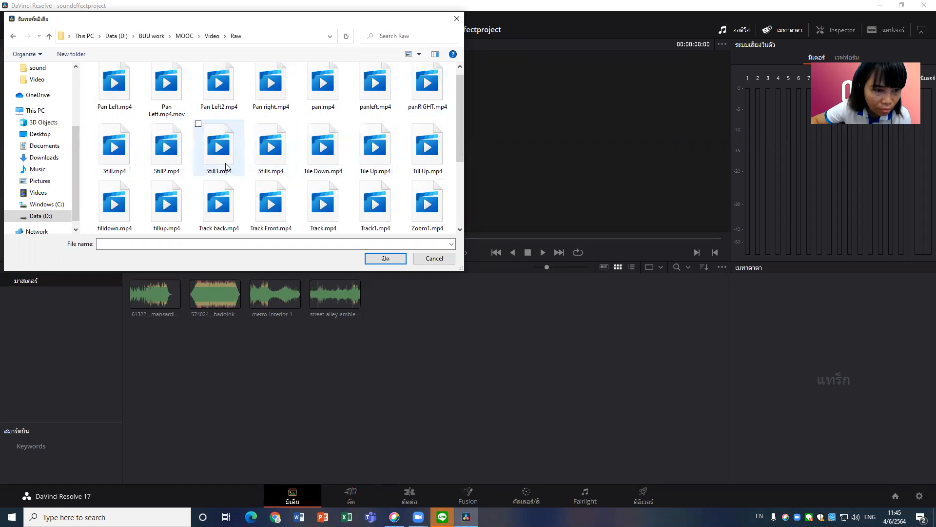
click(262, 163)
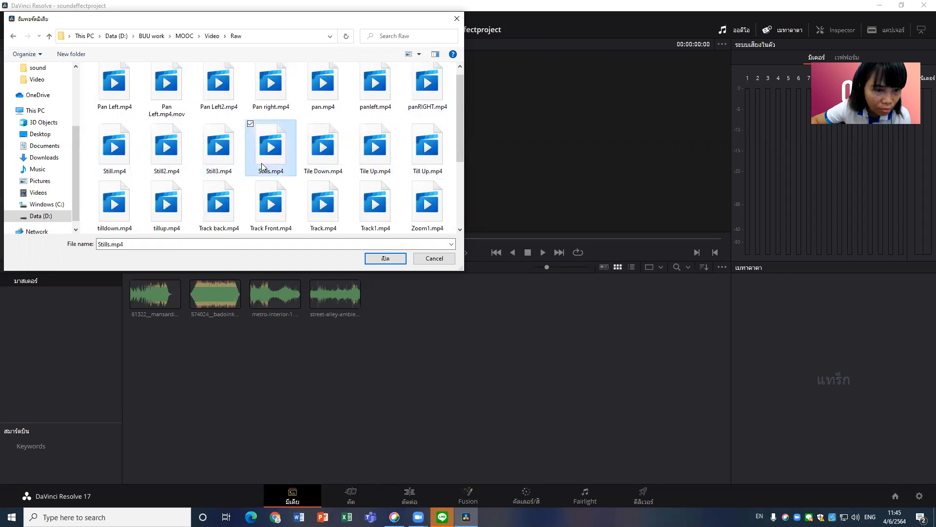
double_click(117, 163)
click(342, 282)
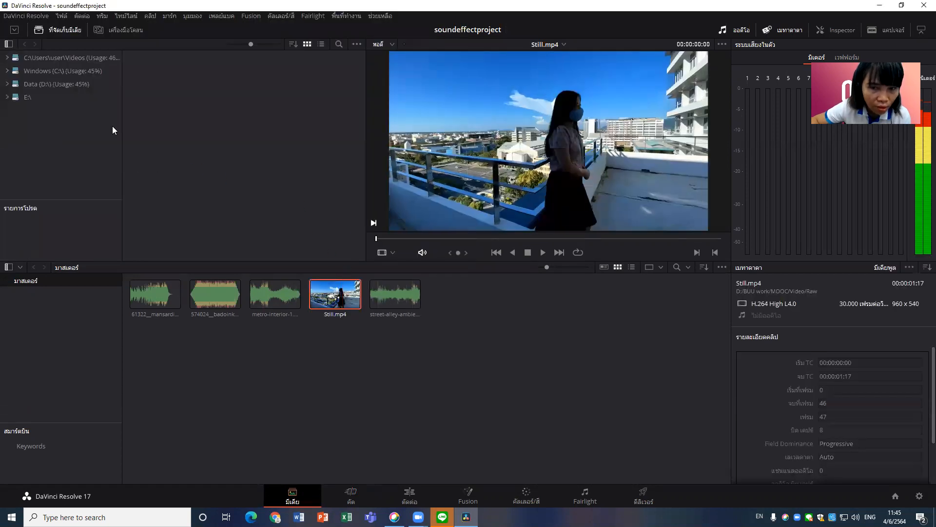
- Import the video Tile Down.mp4 from the Raw folder into the media pool
click(61, 16)
mouse_move(87, 116)
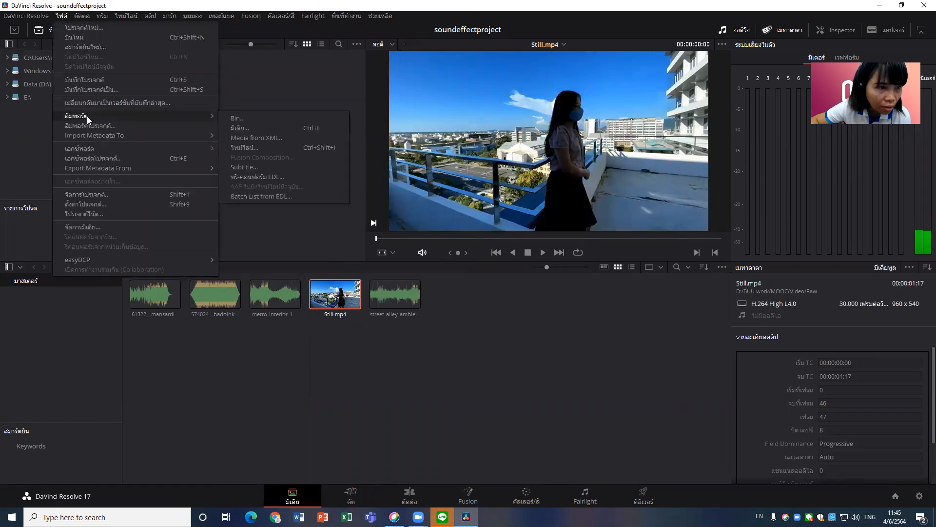
click(239, 127)
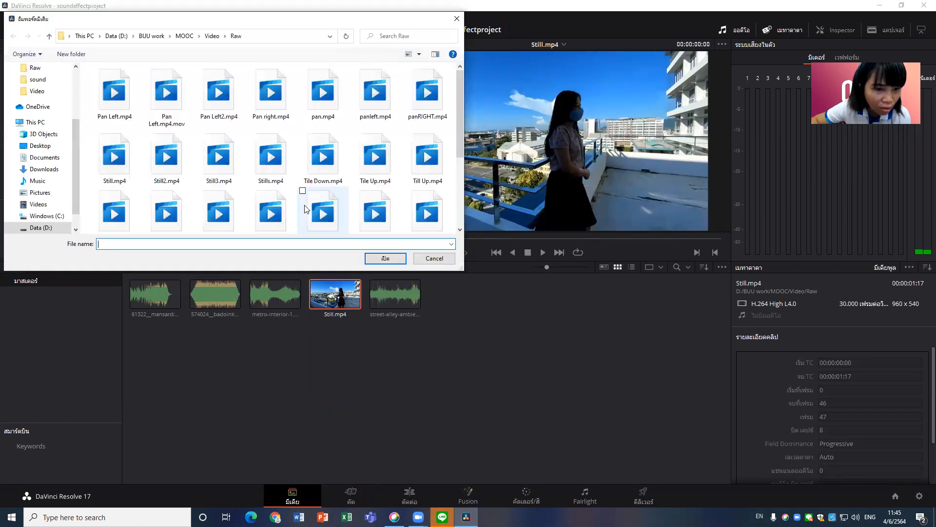
click(322, 162)
double_click(322, 162)
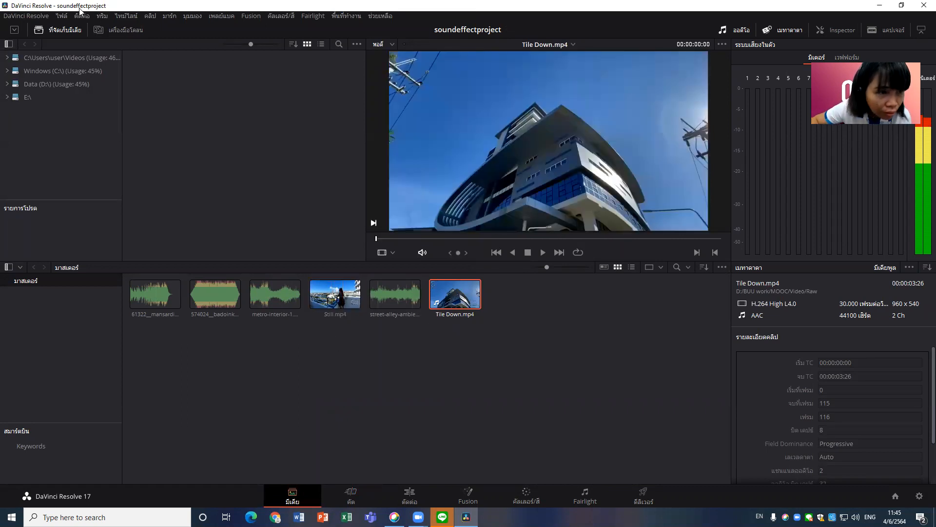
- Import the video Stills.mp4 from the Raw folder into the media pool and switch to the Edit page
click(67, 18)
mouse_move(83, 116)
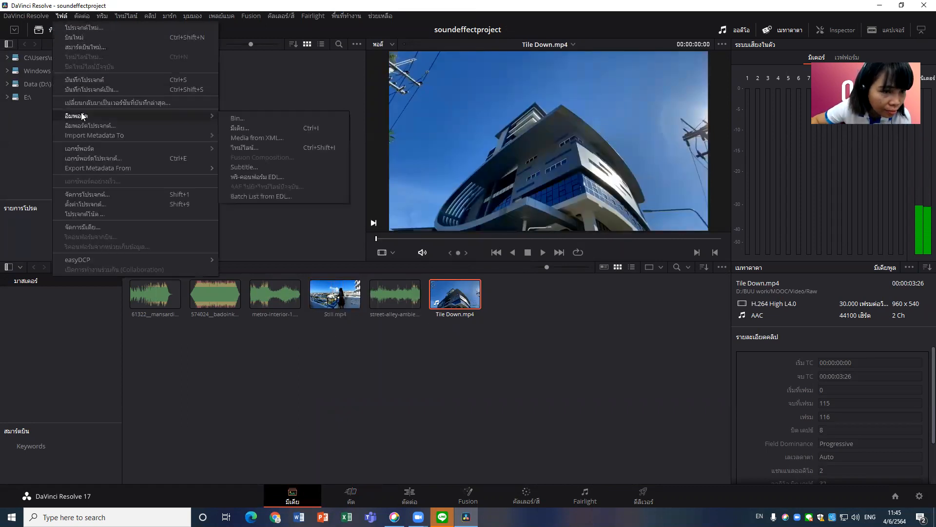
click(252, 129)
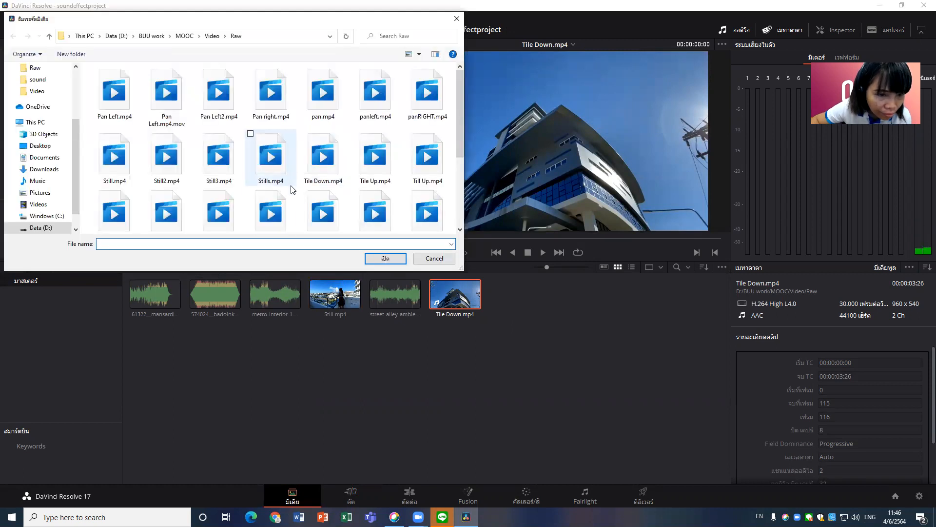
scroll(243, 186, up, 1)
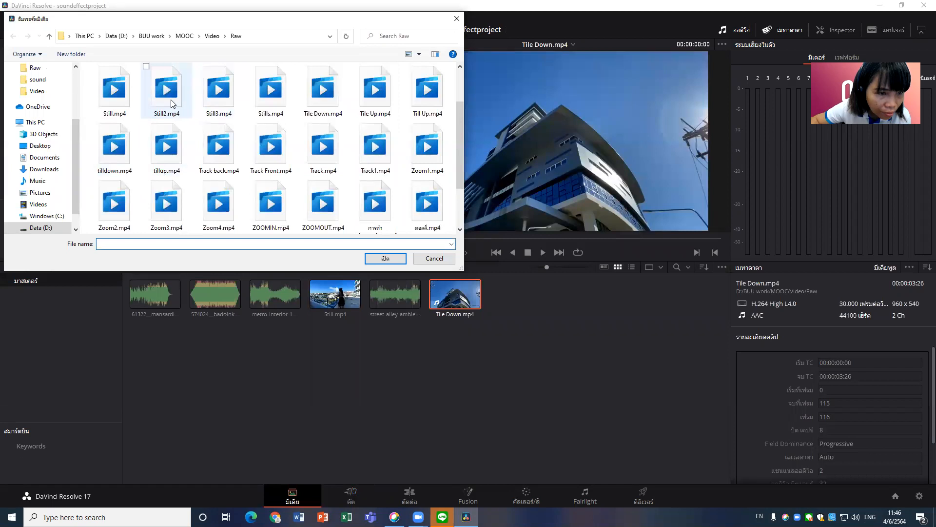
double_click(270, 91)
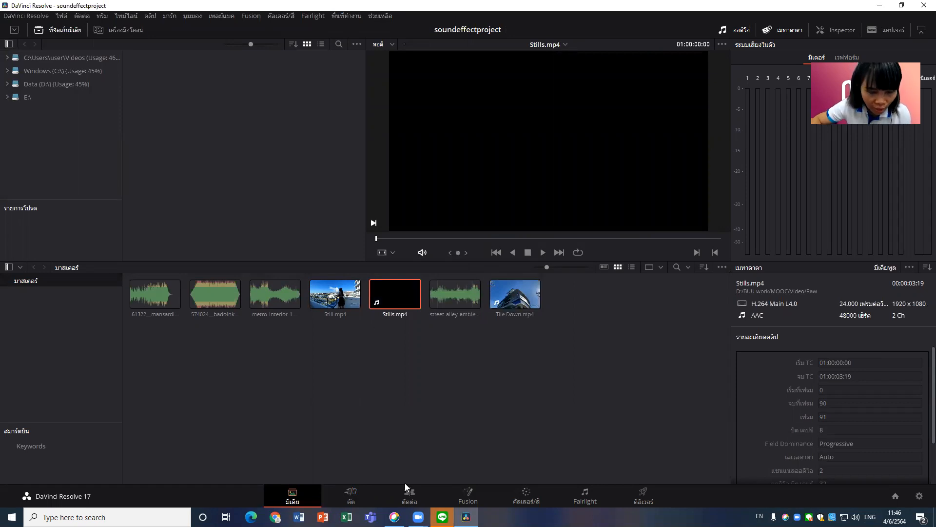
click(412, 503)
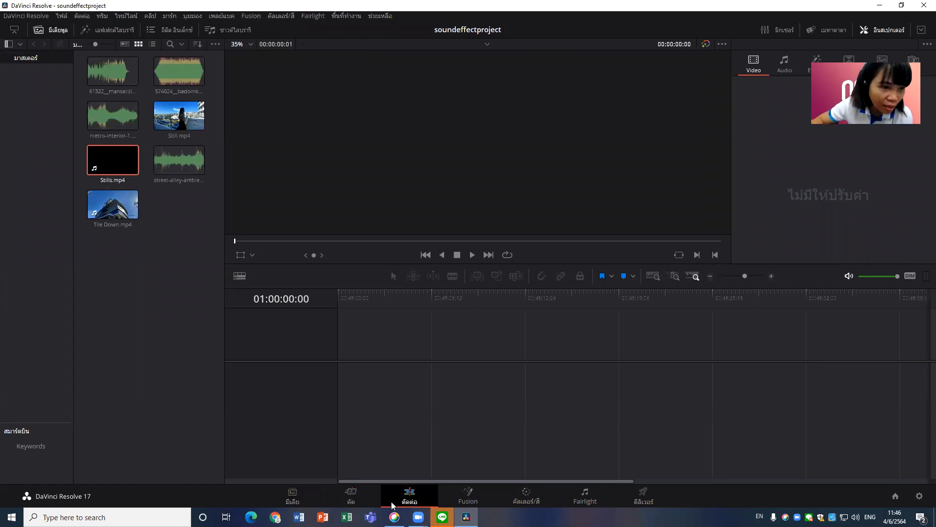
- Place Tile Down.mp4 at the start of a new timeline and delete only its linked audio from track A1
click(117, 161)
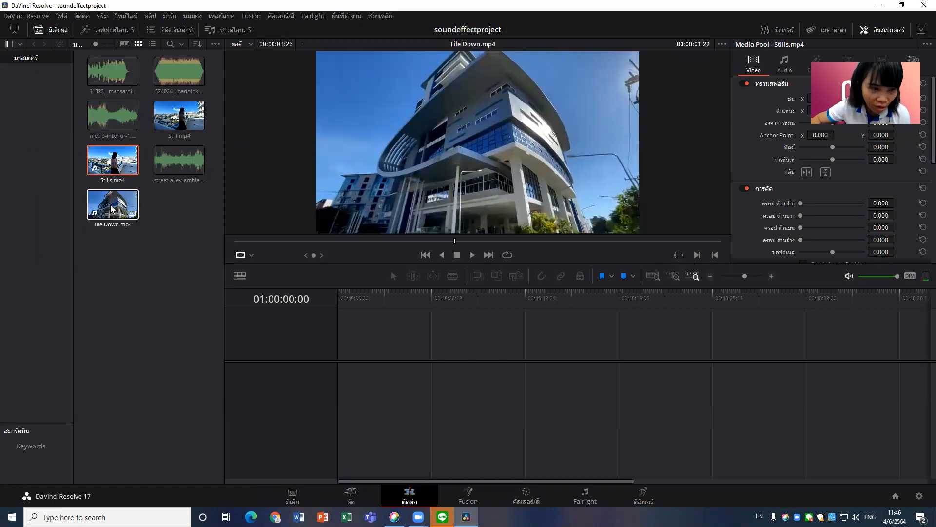
drag(103, 200, 348, 361)
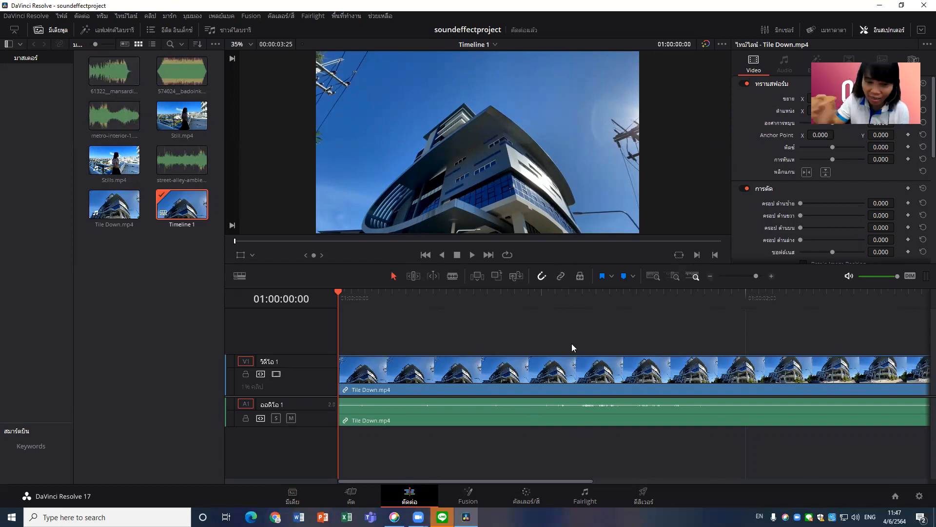
click(455, 413)
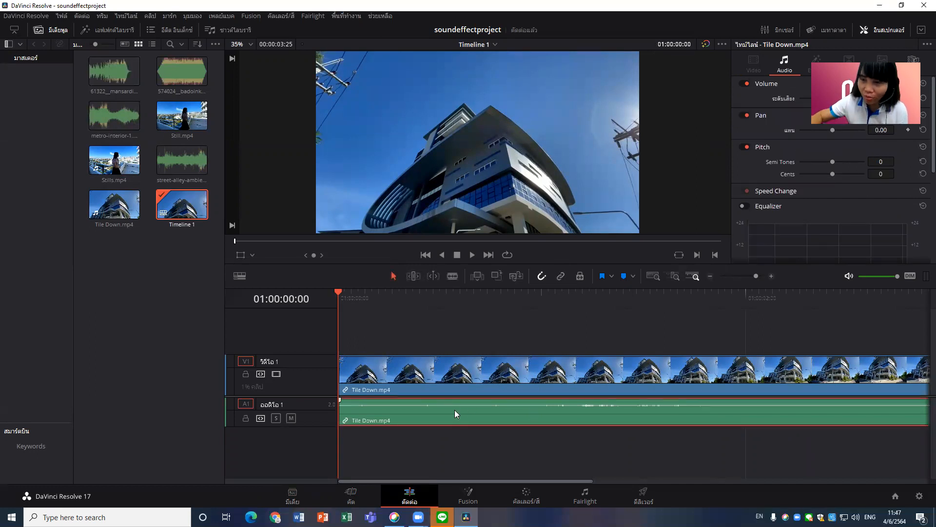
click(494, 376)
click(489, 416)
click(489, 380)
click(491, 403)
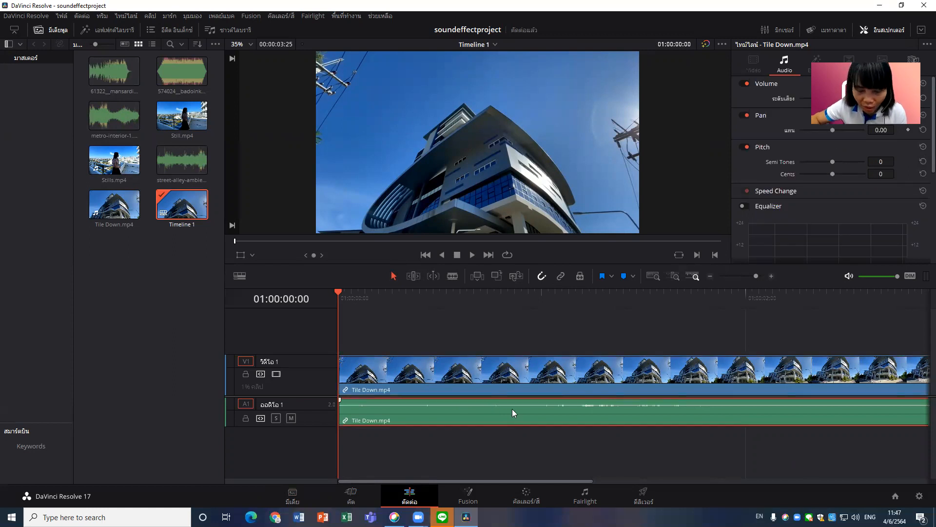
right_click(512, 409)
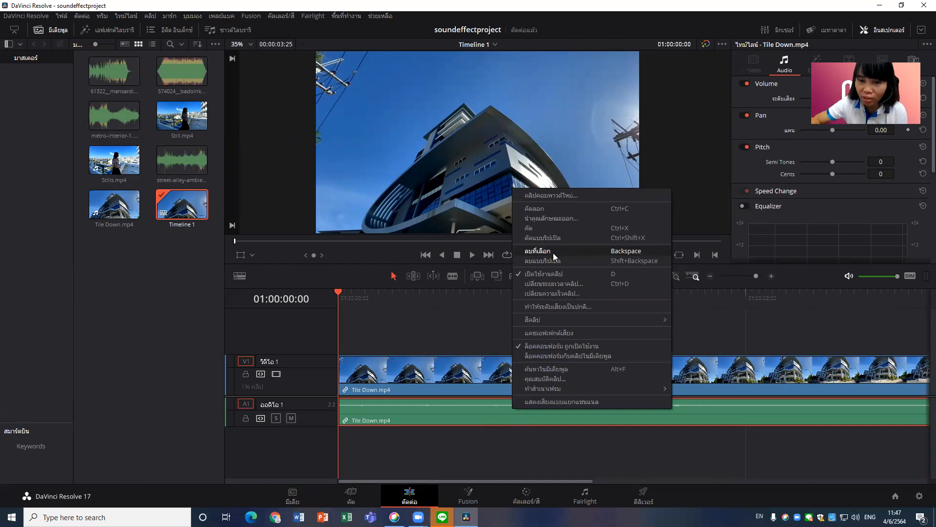
click(470, 449)
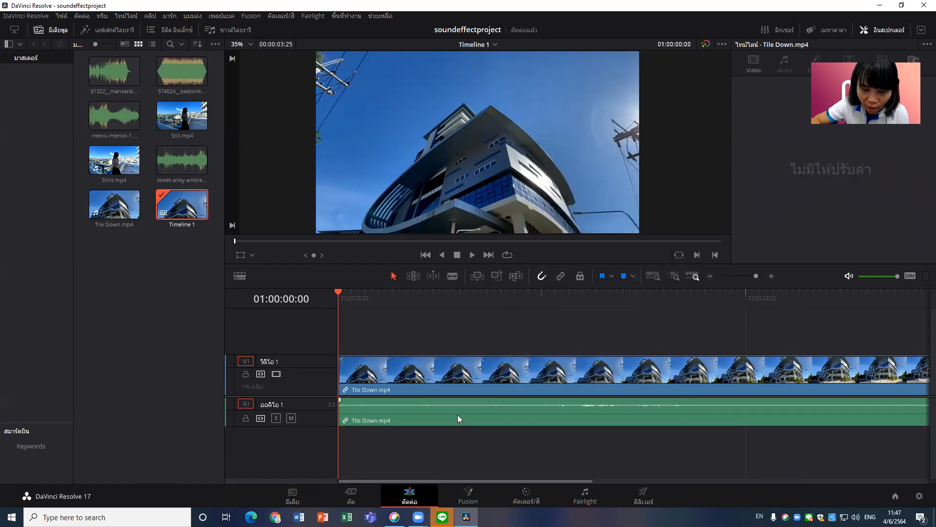
click(442, 400)
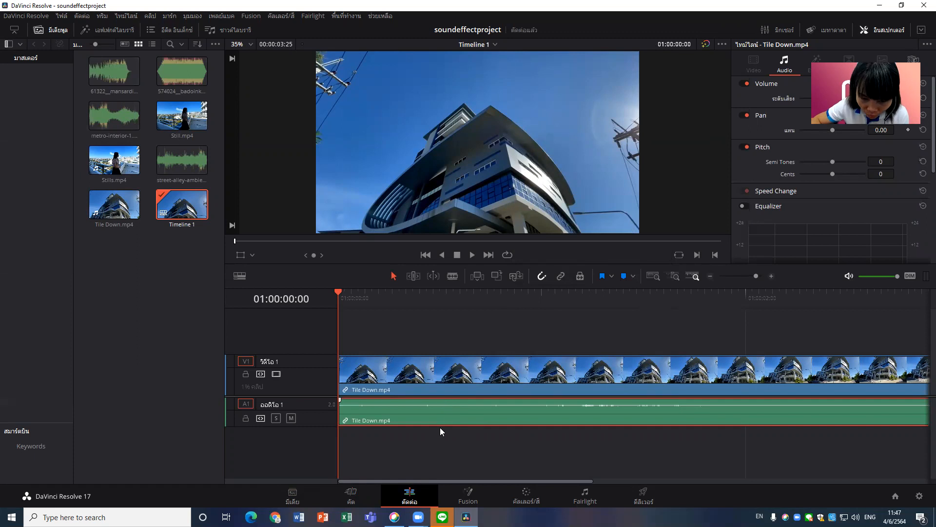
right_click(482, 415)
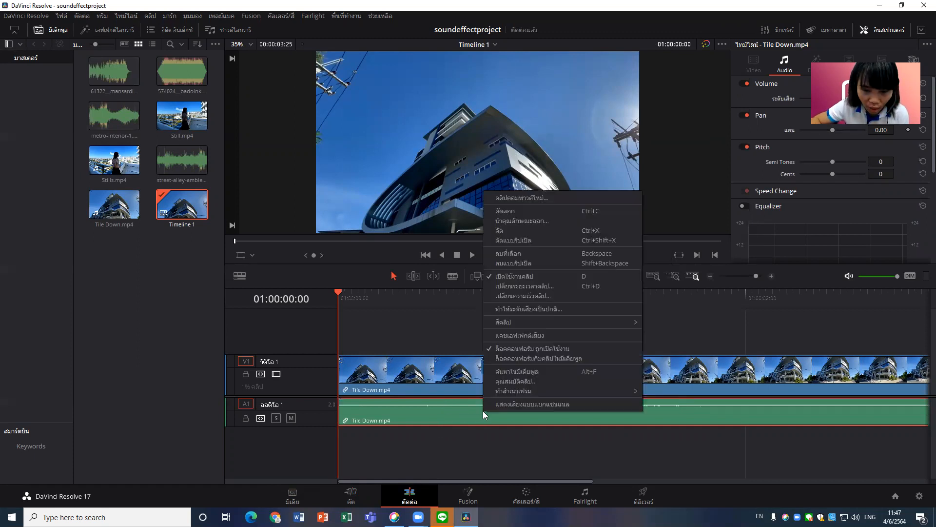
click(523, 252)
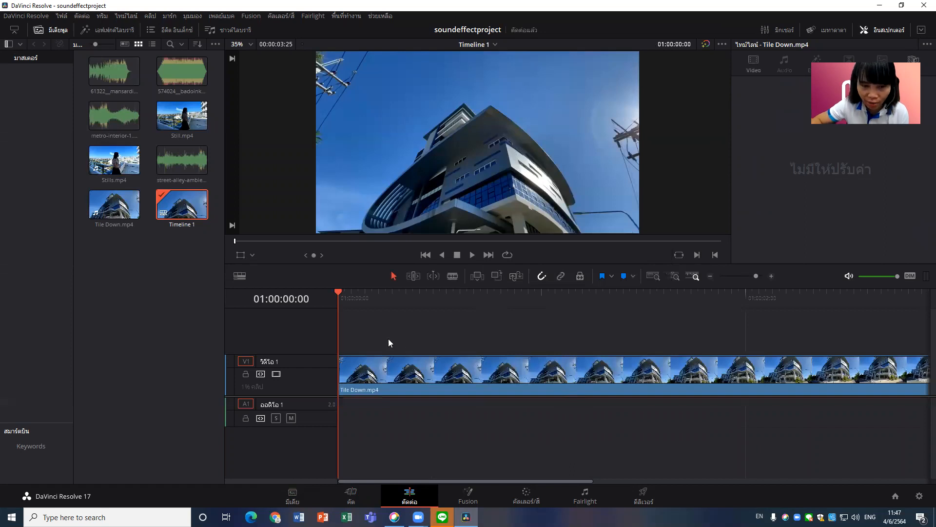
- Play the timeline from its start with monitoring sound on to check Tile Down.mp4 without its audio
mouse_move(338, 293)
mouse_down()
mouse_move(467, 303)
mouse_move(333, 304)
mouse_up()
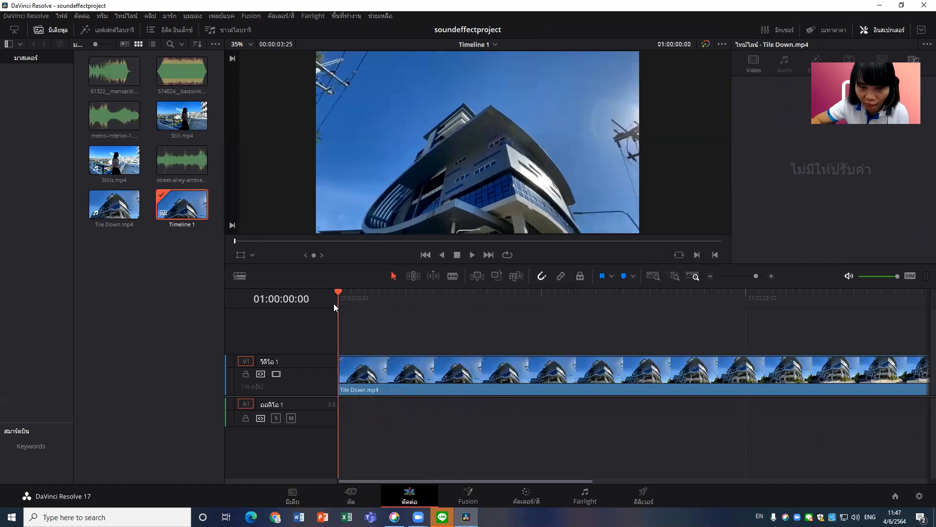
click(850, 275)
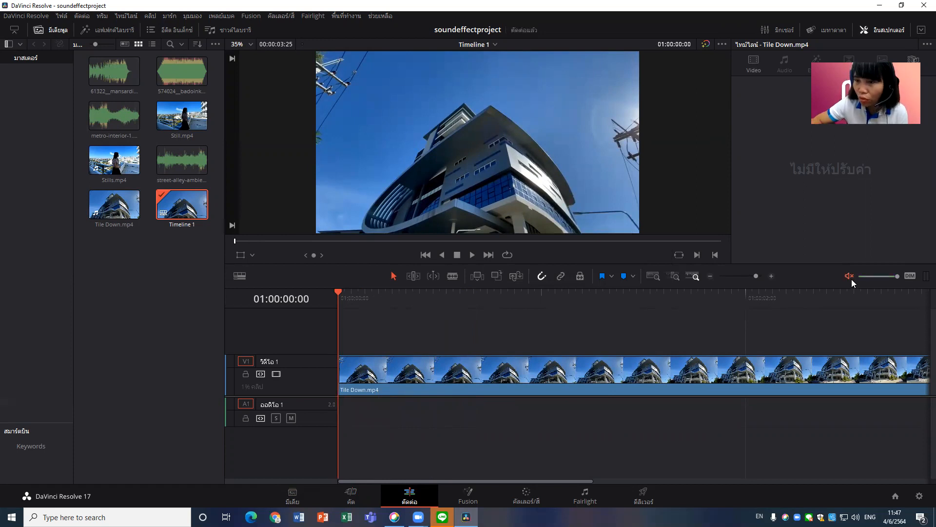
click(850, 276)
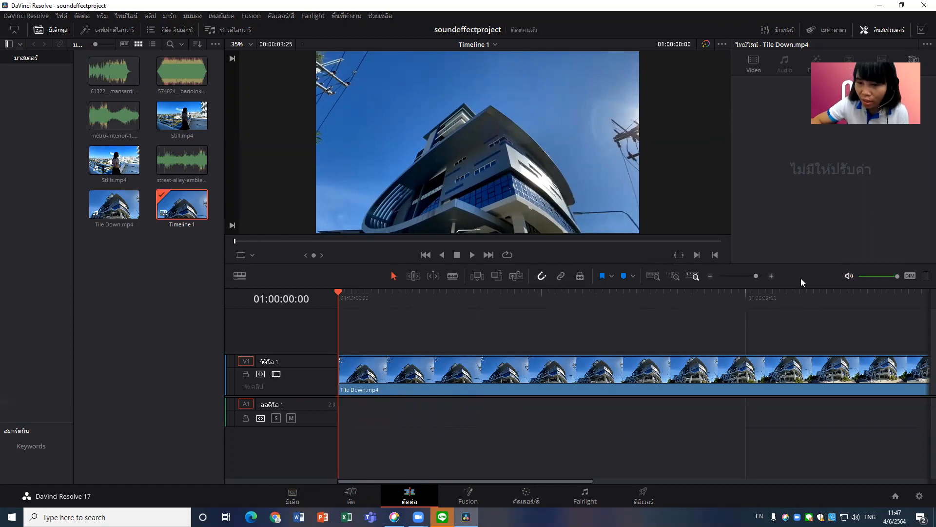
click(471, 255)
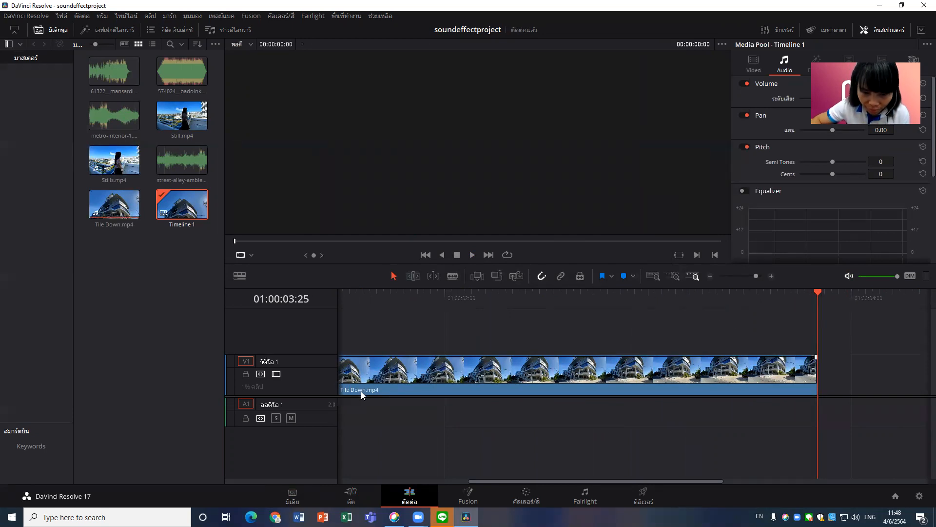
- Add Stills.mp4 to video track V1 directly after the Tile Down.mp4 clip
drag(755, 276, 747, 277)
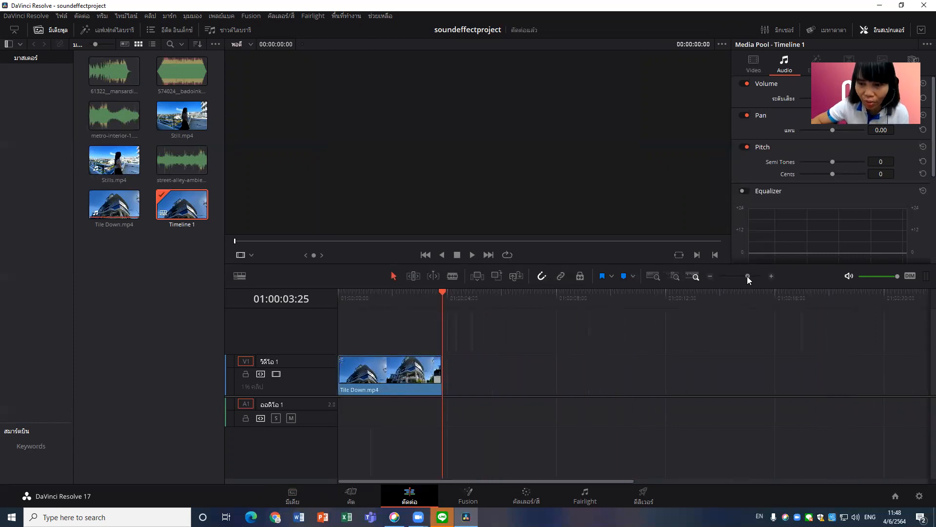
mouse_move(747, 276)
mouse_down()
mouse_move(762, 275)
mouse_move(745, 276)
mouse_up()
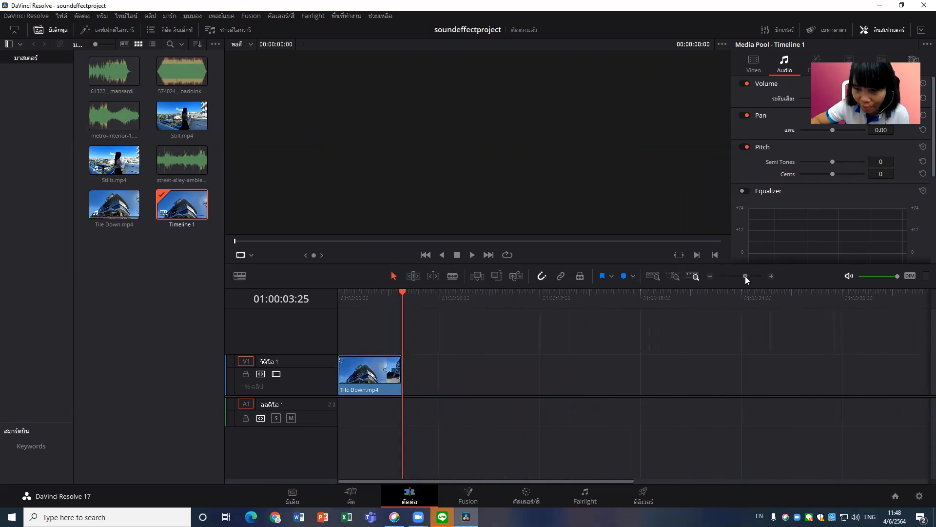
drag(745, 276, 749, 276)
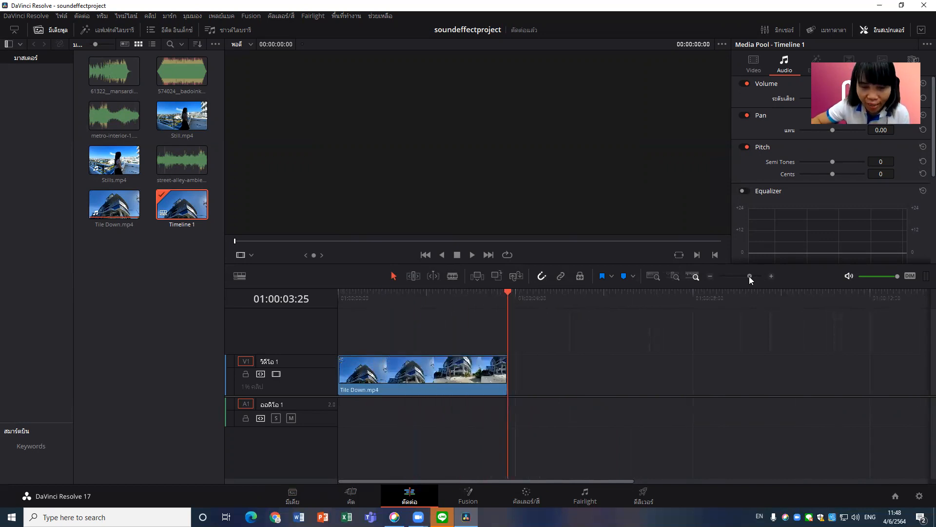
click(117, 207)
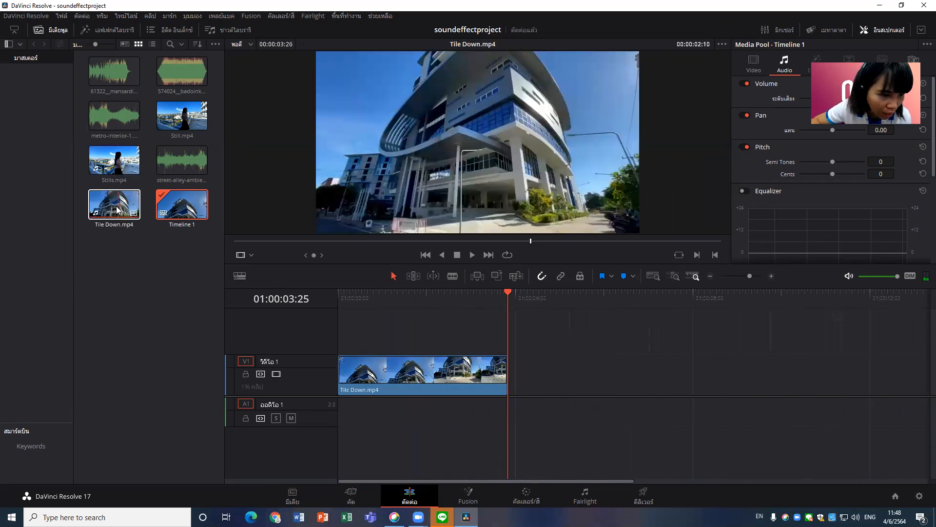
click(118, 165)
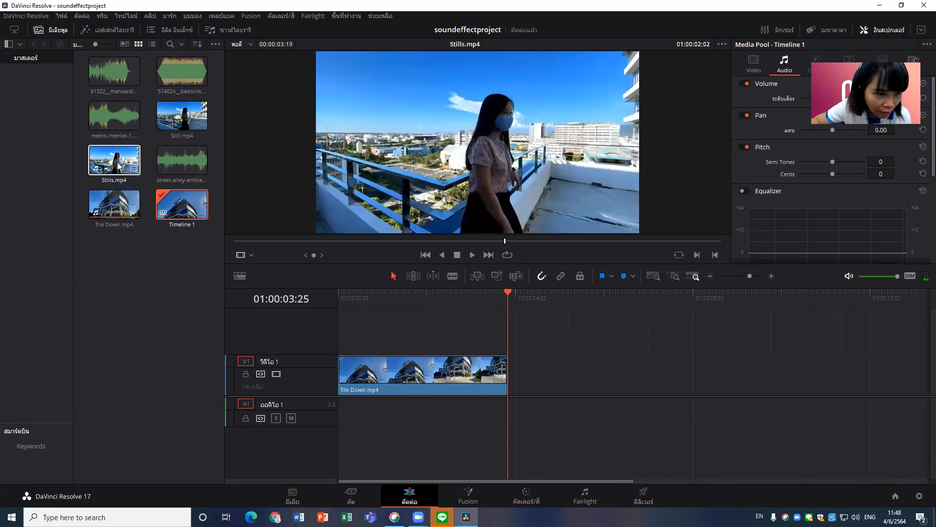
drag(118, 165, 516, 380)
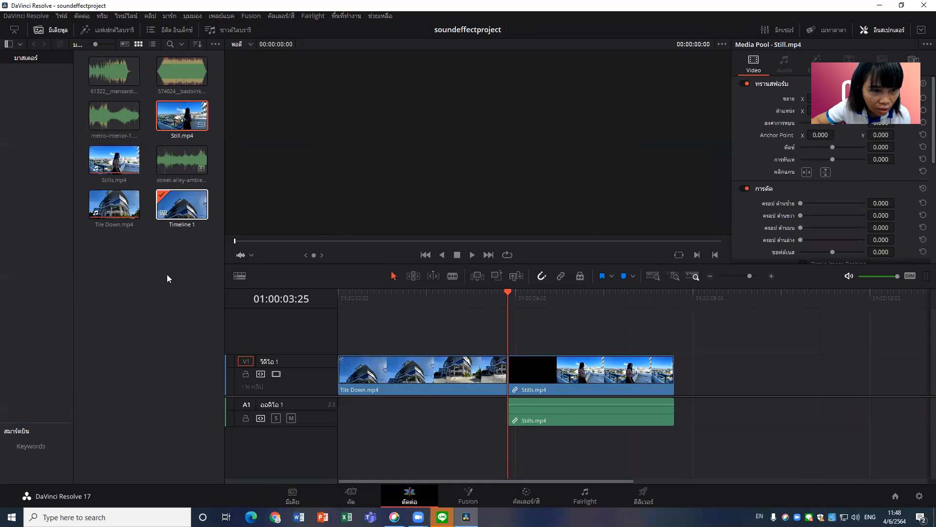
- Delete only the linked audio of Stills.mp4 from track A1 and scrub its video to 01:00:06:14
click(171, 258)
click(559, 416)
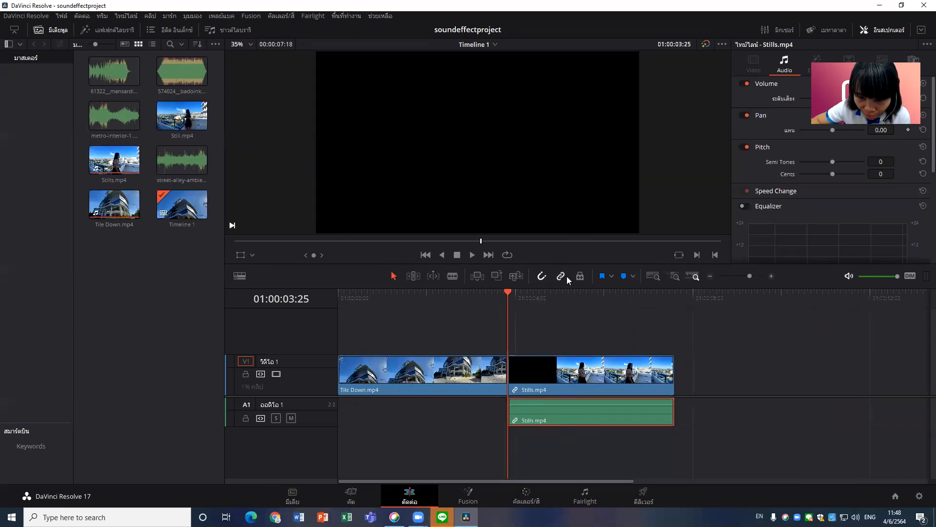
right_click(601, 417)
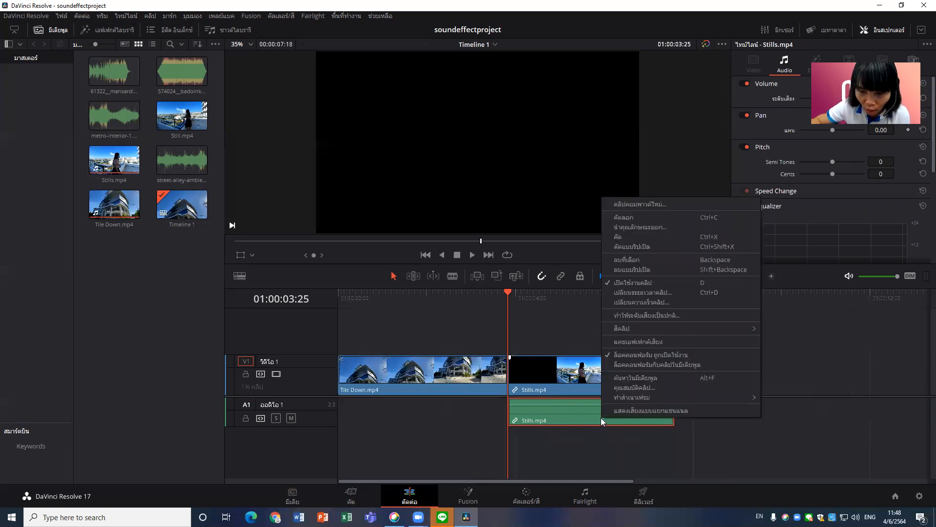
click(625, 262)
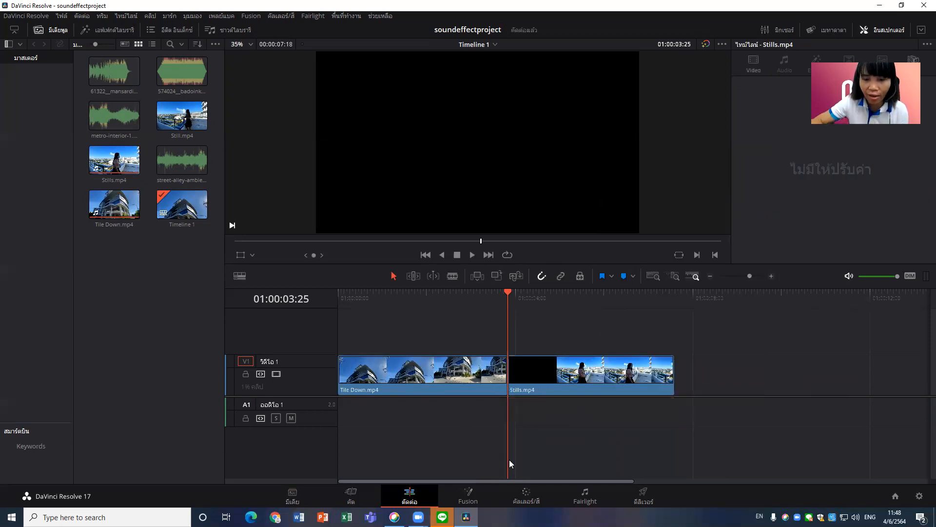
click(583, 383)
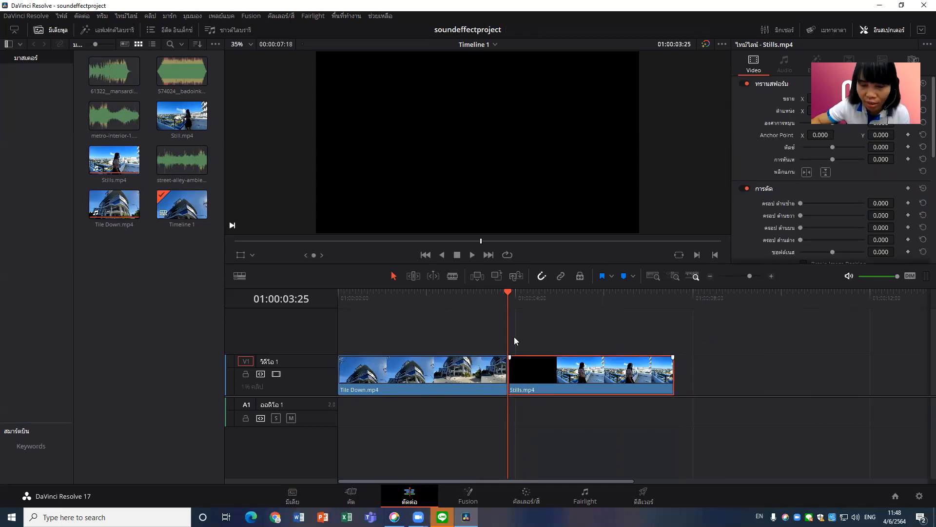
drag(489, 292, 628, 351)
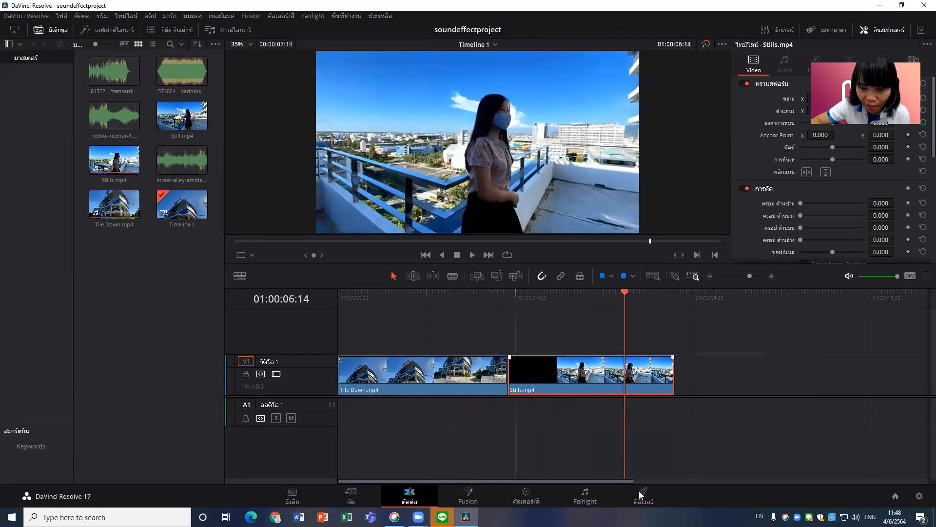
- Examine the available video export formats on the Deliver page without changing the format, and return to the Edit page
click(643, 495)
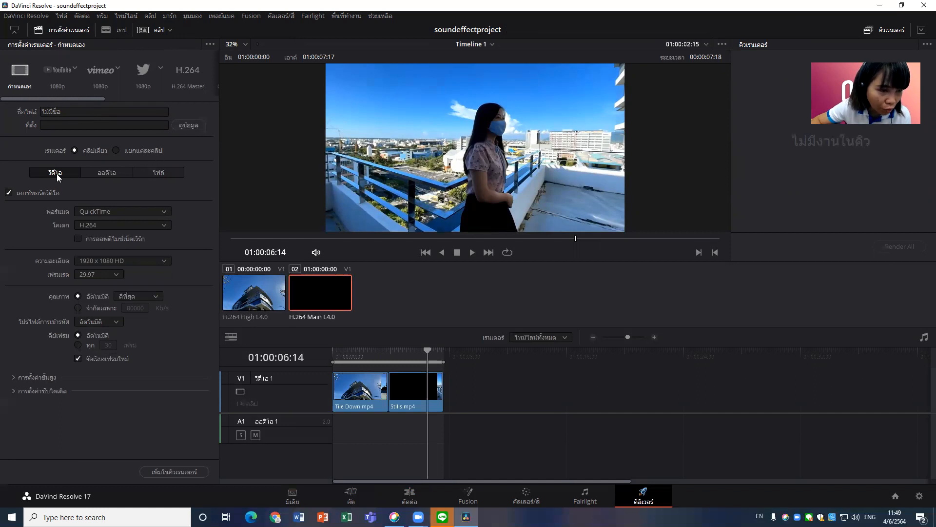
click(124, 211)
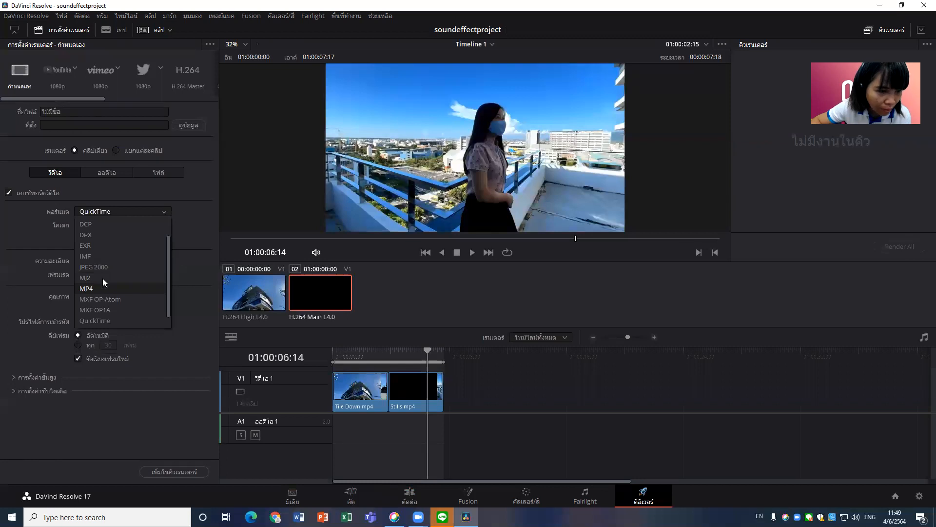
click(201, 224)
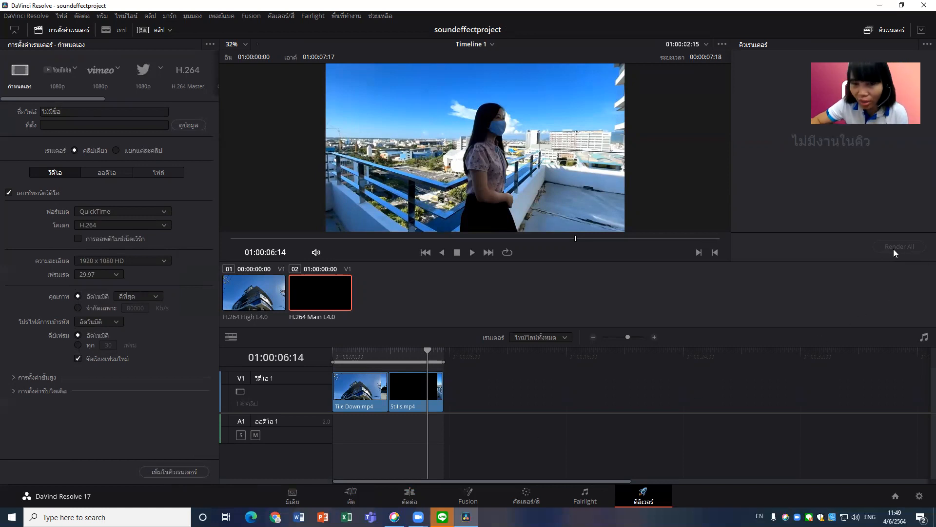
click(413, 494)
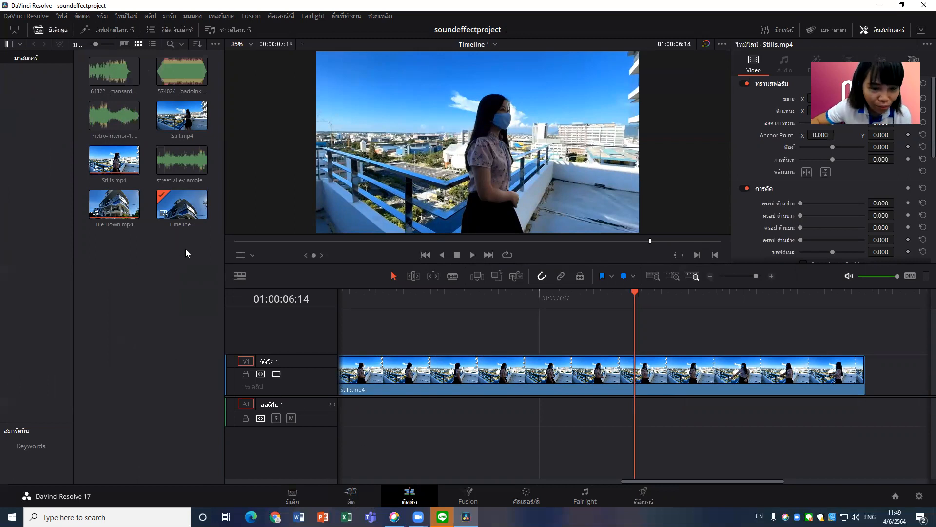
- Position the playhead at 01:00:06:22 and rename audio track A1 as เพลงประกอบ
drag(636, 294, 689, 322)
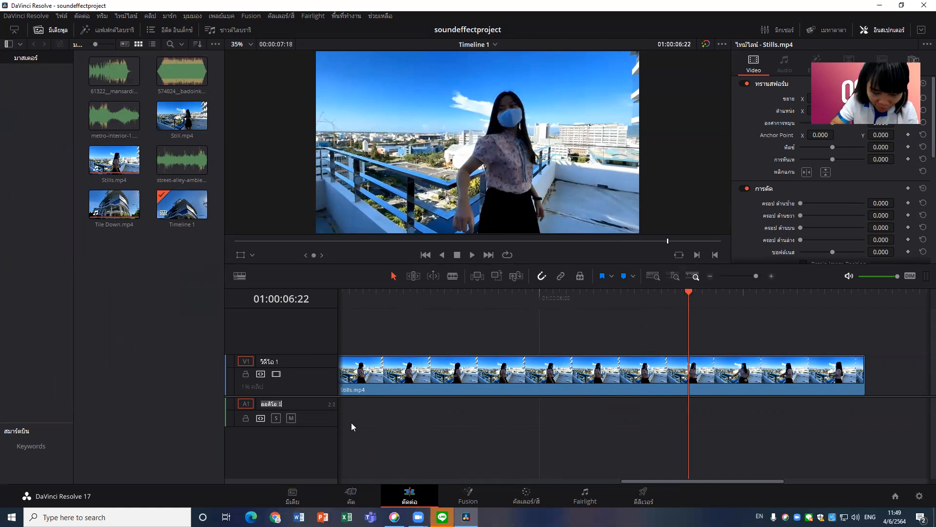
text(g)
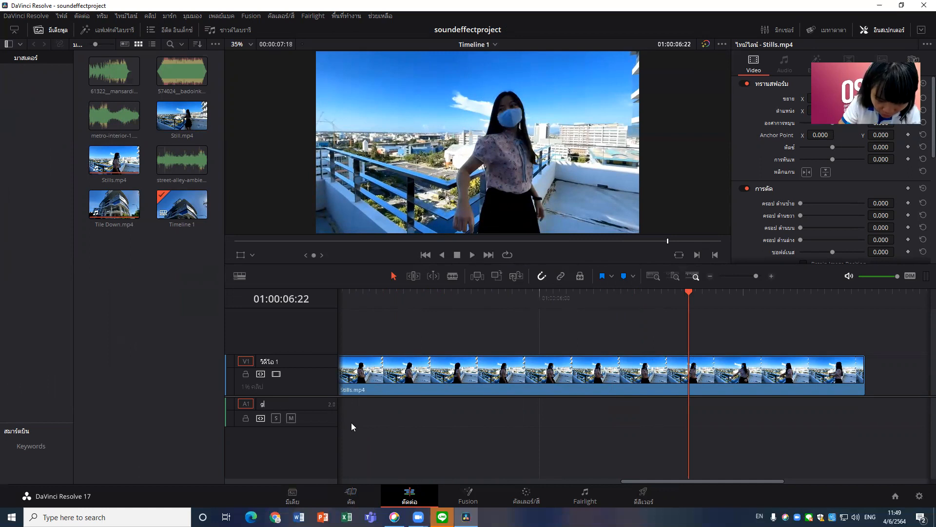
text(lr]'xitdv)
key(BackSpace)
key(BackSpace)
key(BackSpace)
key(BackSpace)
key(BackSpace)
key(BackSpace)
key(BackSpace)
key(BackSpace)
key(BackSpace)
key(alt+shift)
text(เพลงประกอบ)
key(Return)
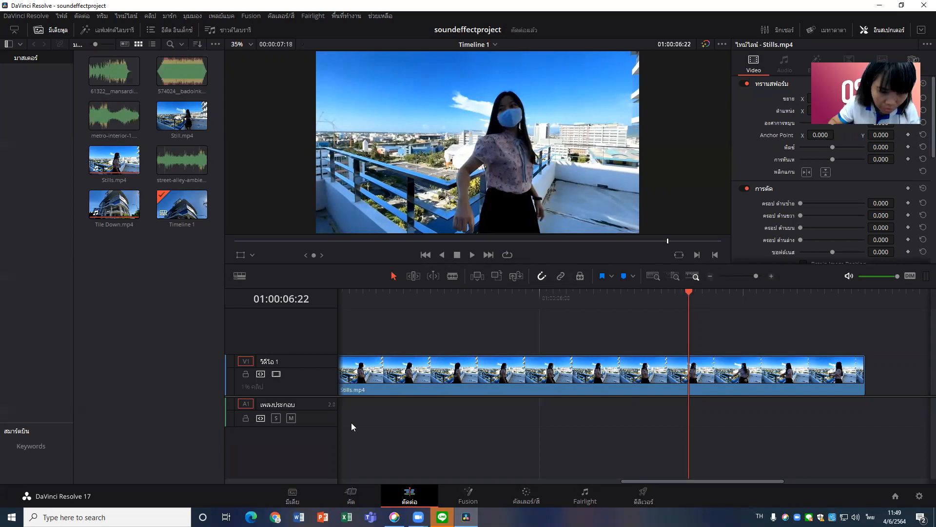
- Add 574024__badoink__epic-intro.wav to audio track A1 and align its start with the beginning of the timeline
click(188, 93)
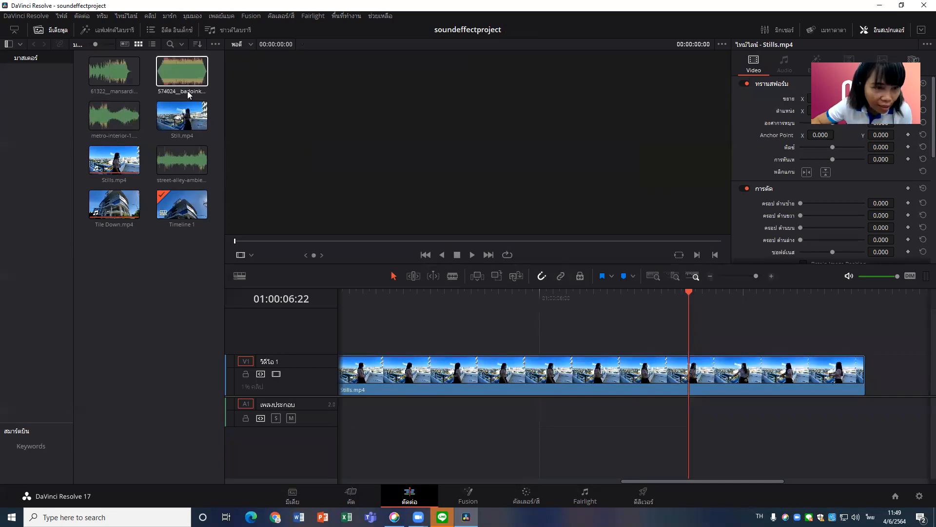
drag(183, 83, 375, 406)
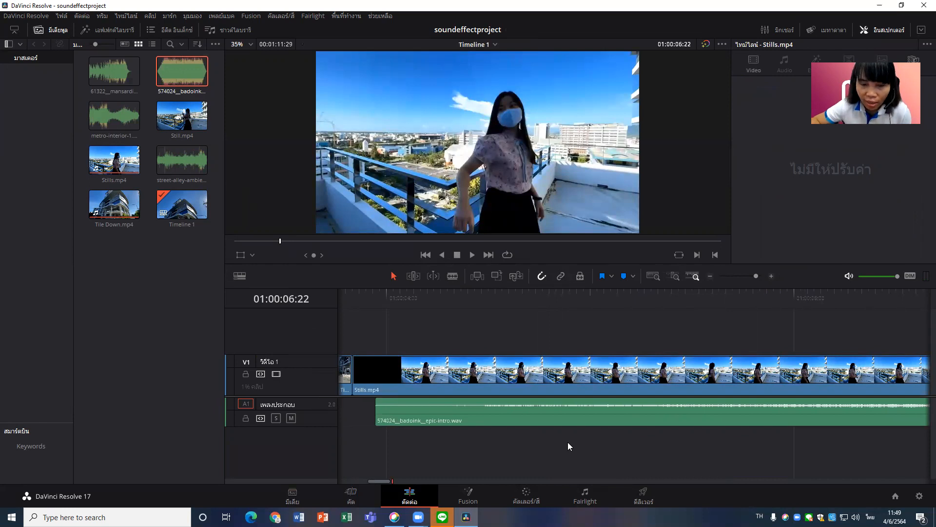
drag(735, 413, 627, 421)
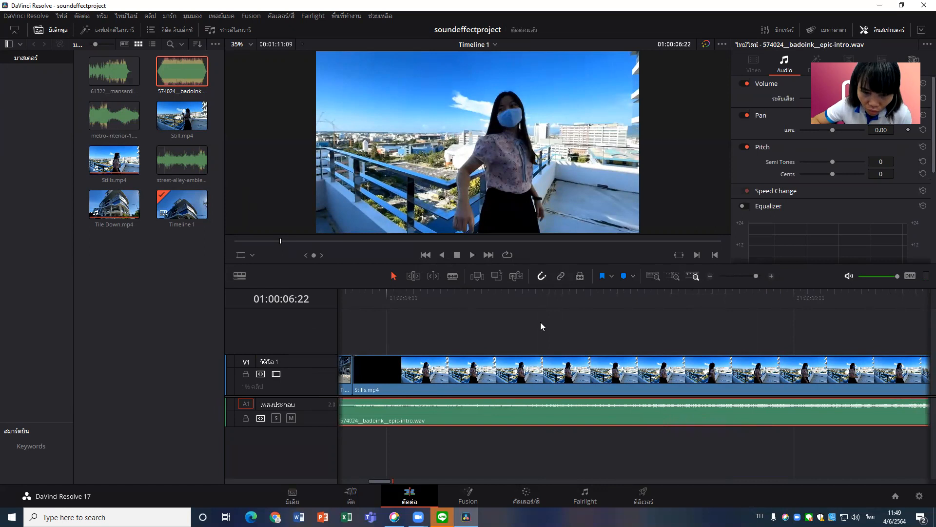
drag(756, 276, 743, 276)
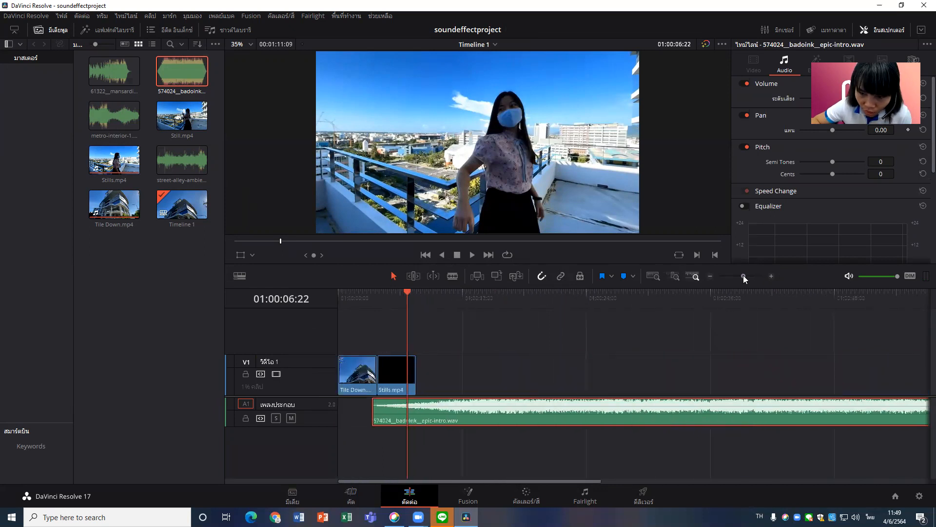
drag(460, 406, 429, 407)
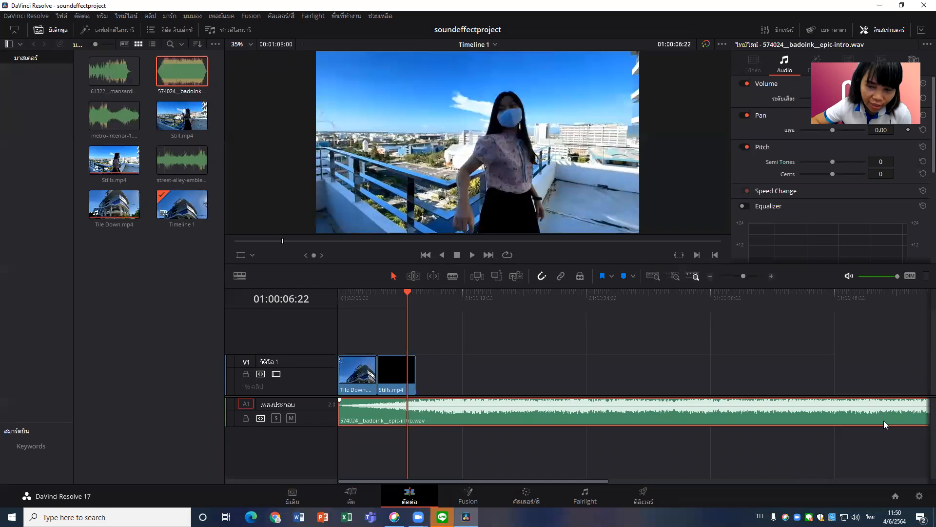
- Play the timeline from the beginning to preview the background music with the two video clips
drag(411, 290, 338, 291)
click(472, 256)
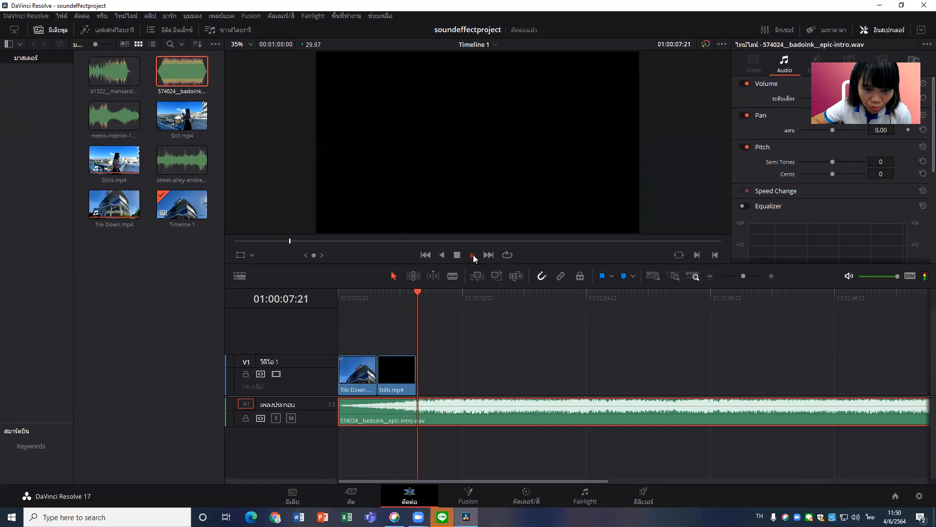
click(457, 254)
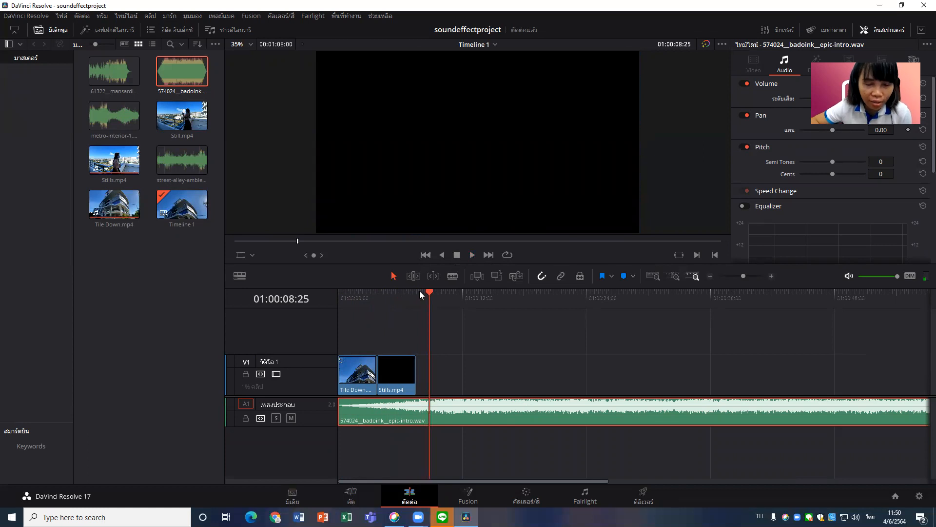
- Try trimming the A1 background music to end at 01:00:06:06, and undo the cut and deletion
drag(428, 292, 401, 291)
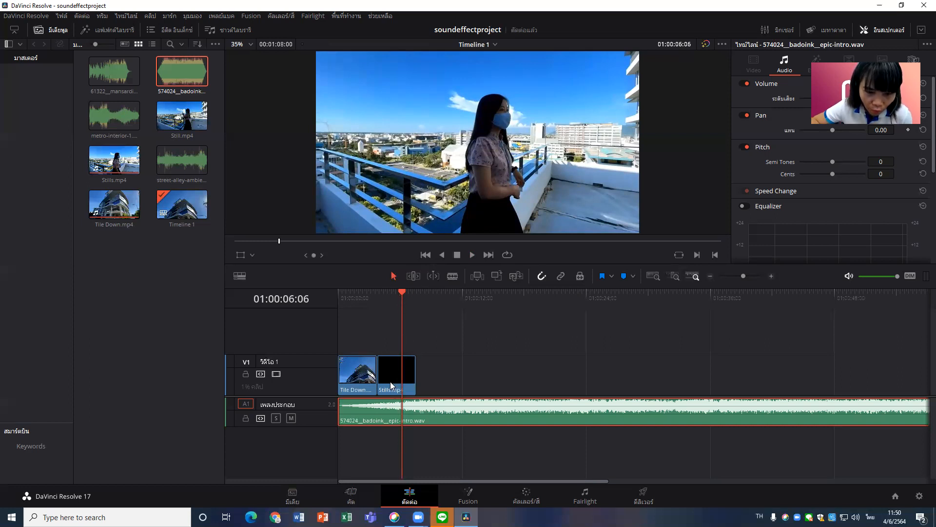
click(452, 276)
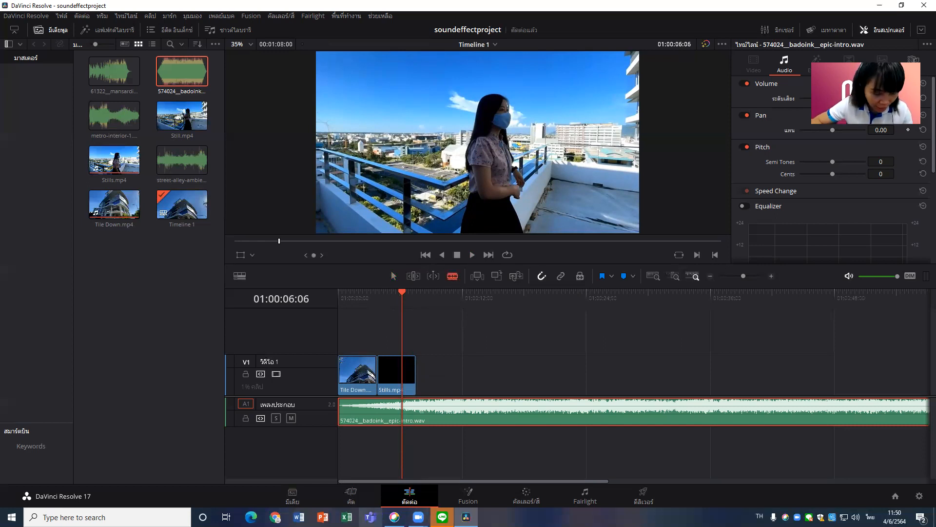
key(ctrl+b)
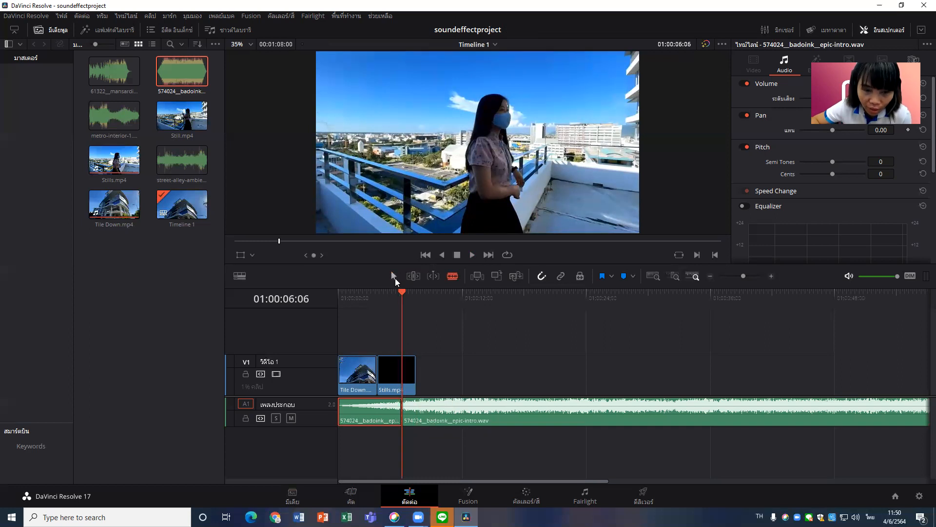
right_click(433, 415)
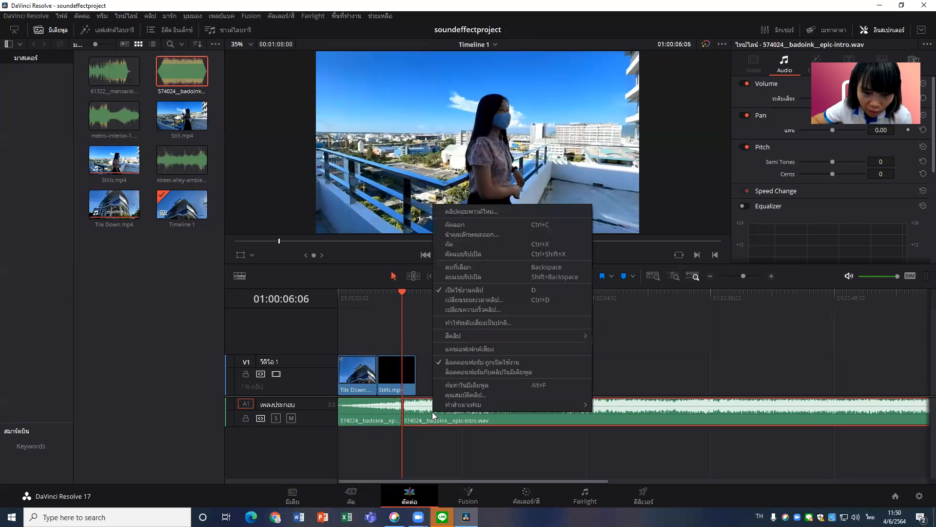
click(467, 268)
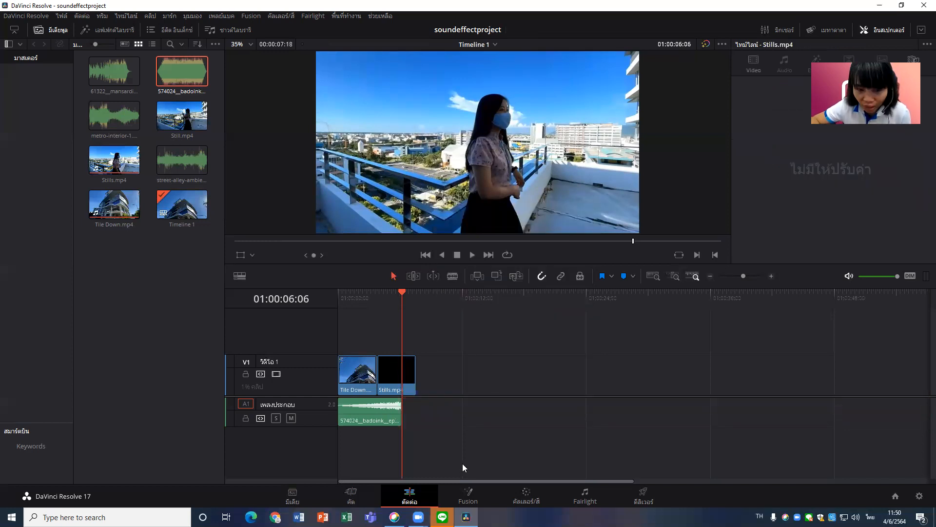
key(ctrl+z)
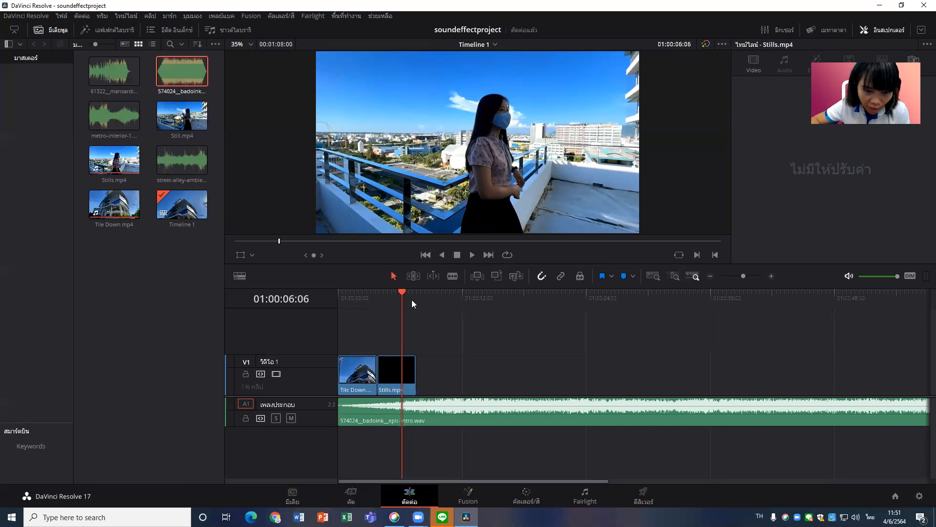
- Split the A1 background music at 01:00:07:18, where the video ends, and delete the part after the cut
drag(403, 290, 411, 290)
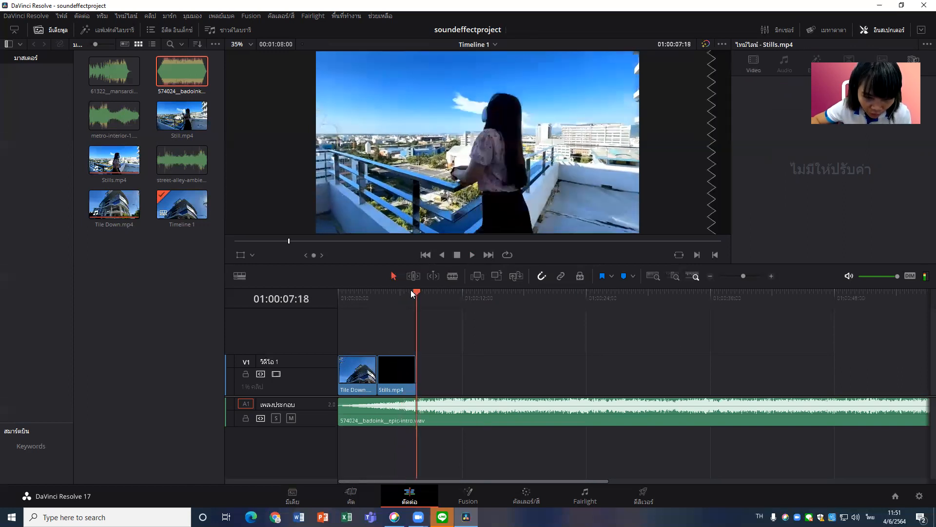
click(452, 420)
key(ctrl+b)
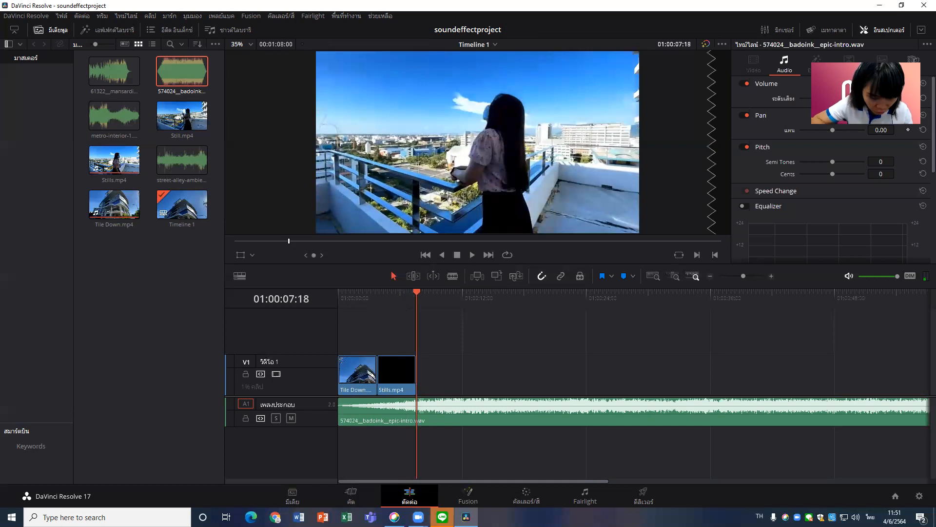
right_click(470, 419)
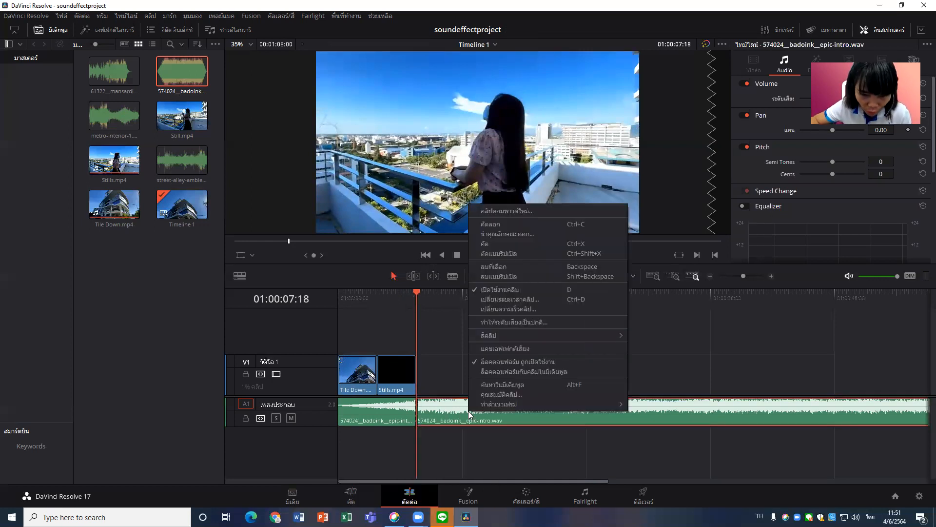
click(493, 263)
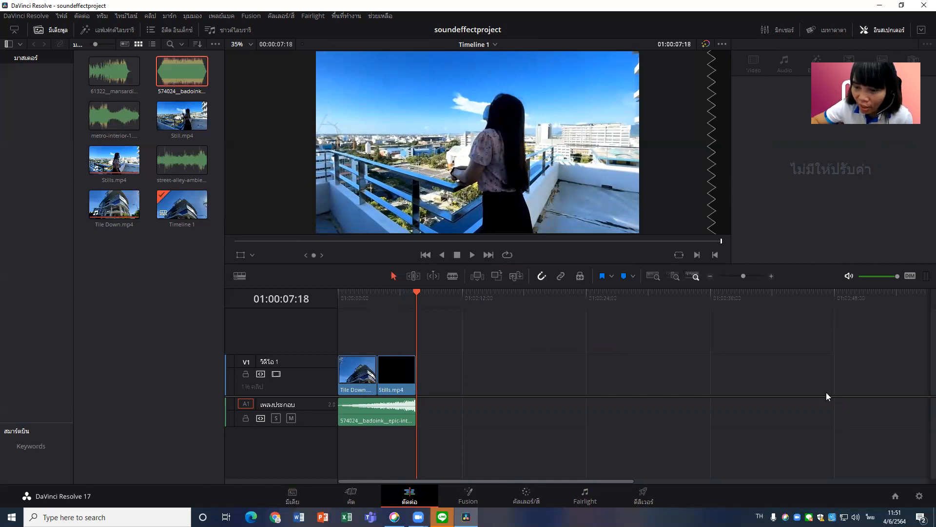
- Set the background music clip's volume to 1.22 and lower track A1's mixer level to -0.3 dB
click(883, 31)
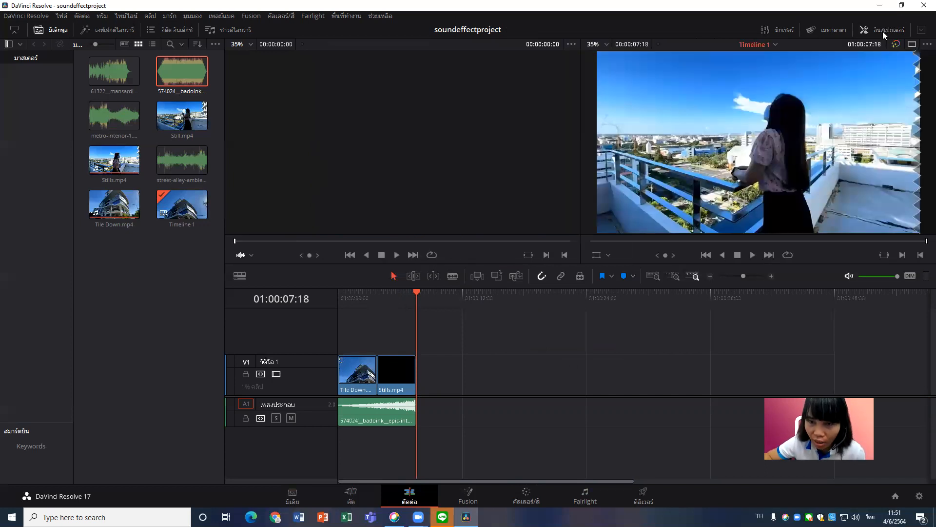
click(373, 409)
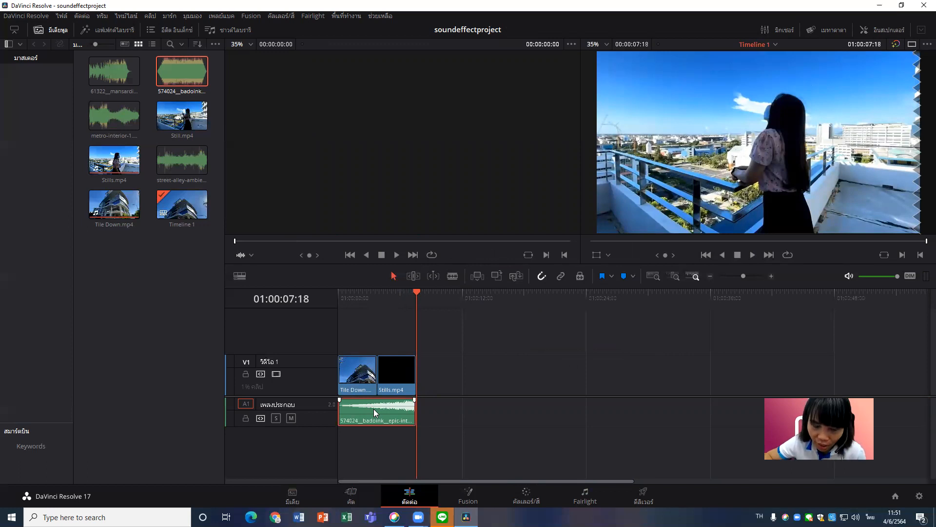
click(889, 30)
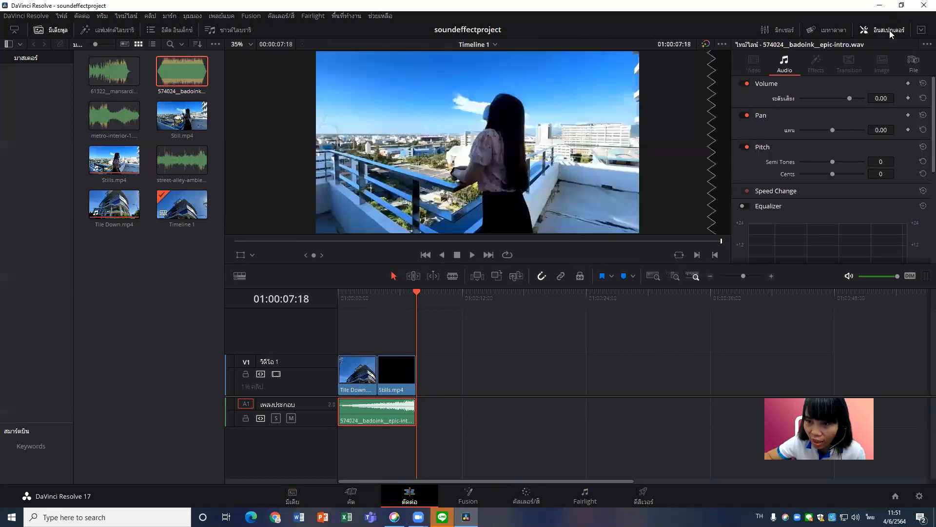
mouse_move(851, 98)
mouse_down()
mouse_move(830, 99)
mouse_move(850, 96)
mouse_up()
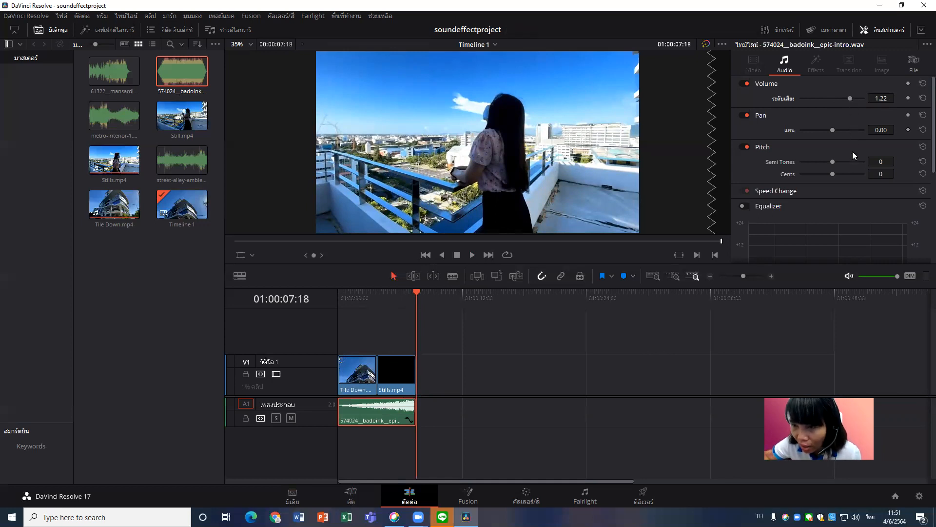
scroll(852, 157, down, 1)
scroll(853, 156, up, 1)
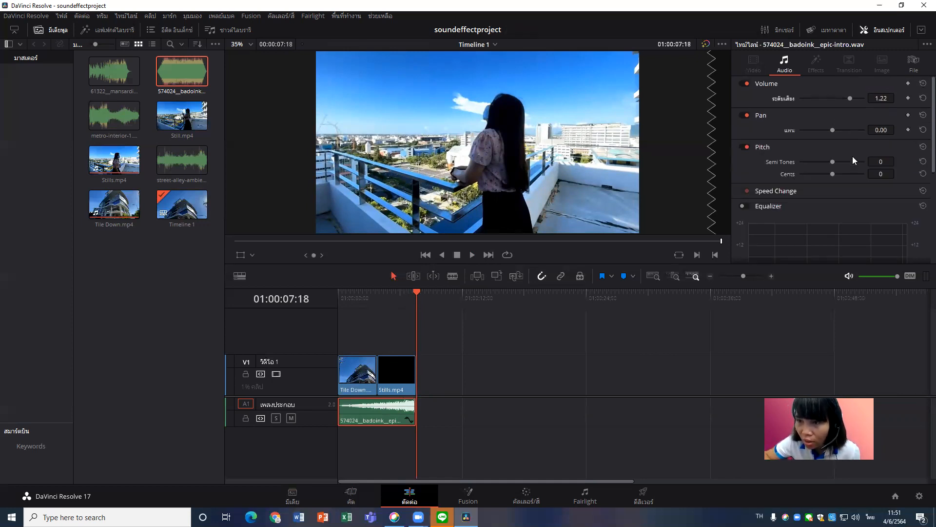
click(785, 31)
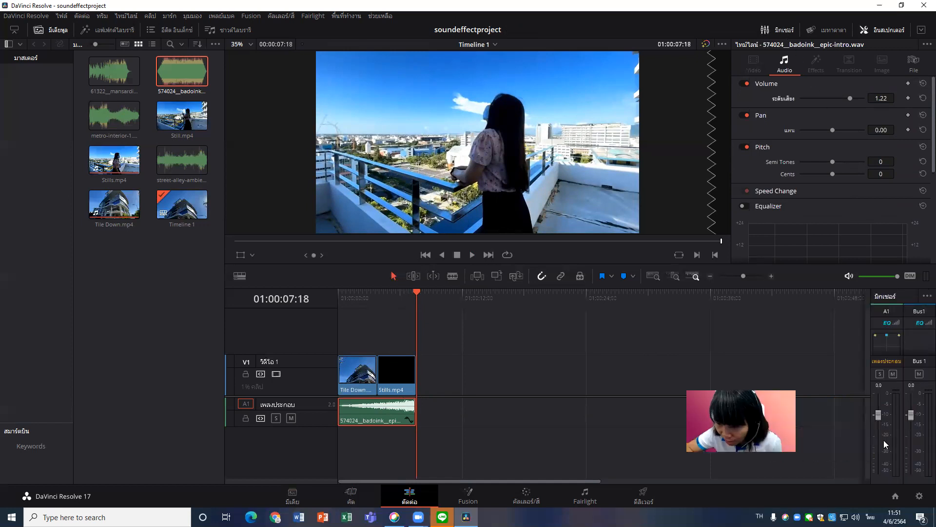
drag(879, 414, 890, 450)
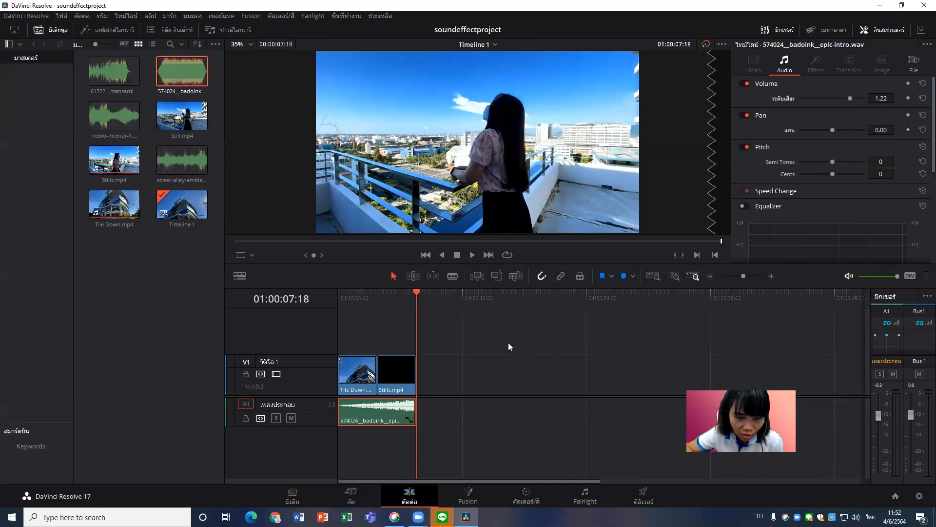
- Look at the เพลงประกอบ track on the Fairlight page and return to the Edit page
click(604, 494)
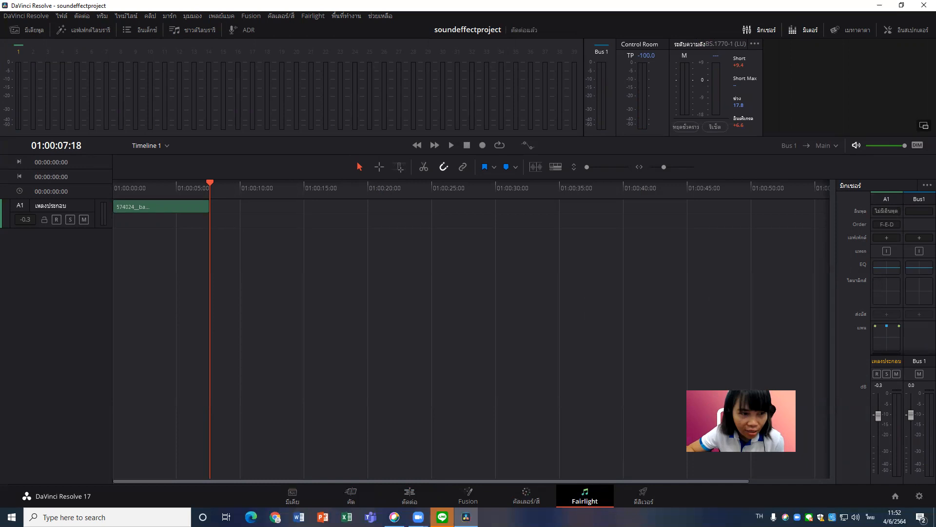
click(59, 207)
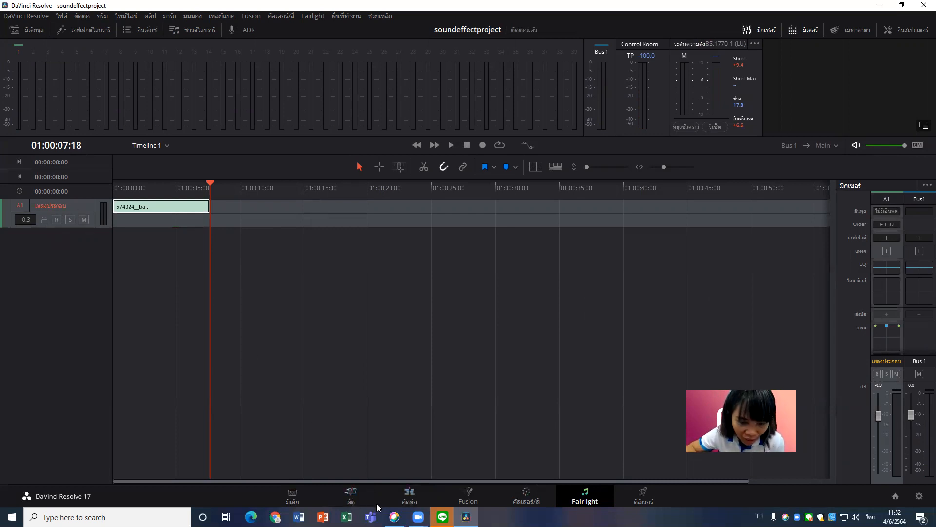
click(406, 497)
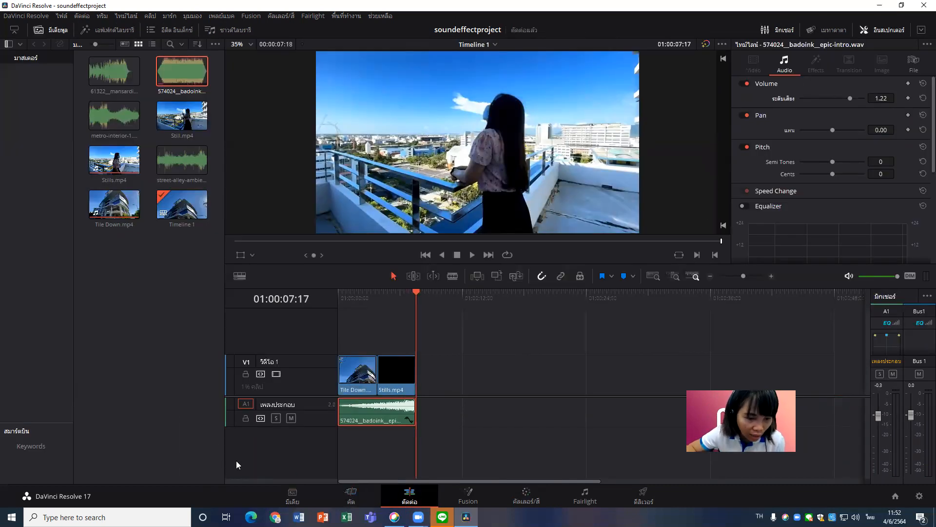
- Add a Mono audio track below A1 and name it เสียงพากษ์
right_click(252, 445)
right_click(245, 437)
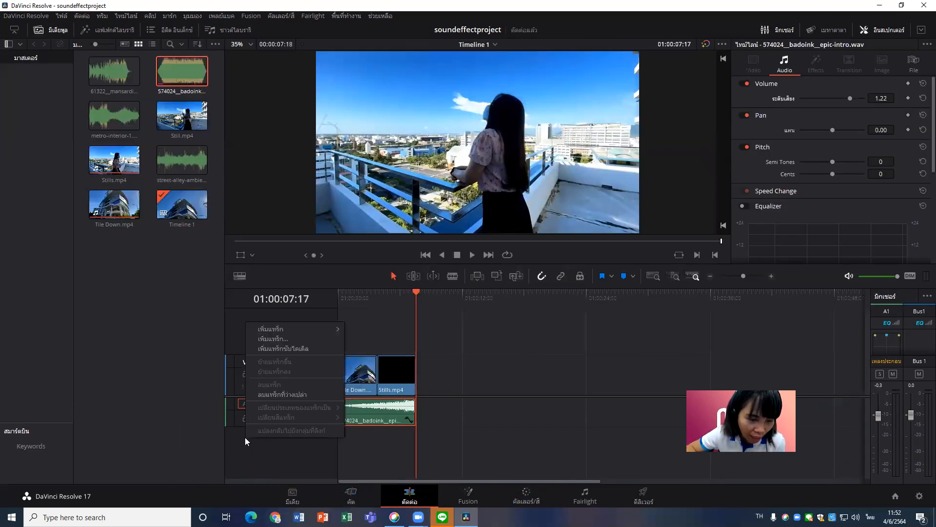
mouse_move(295, 327)
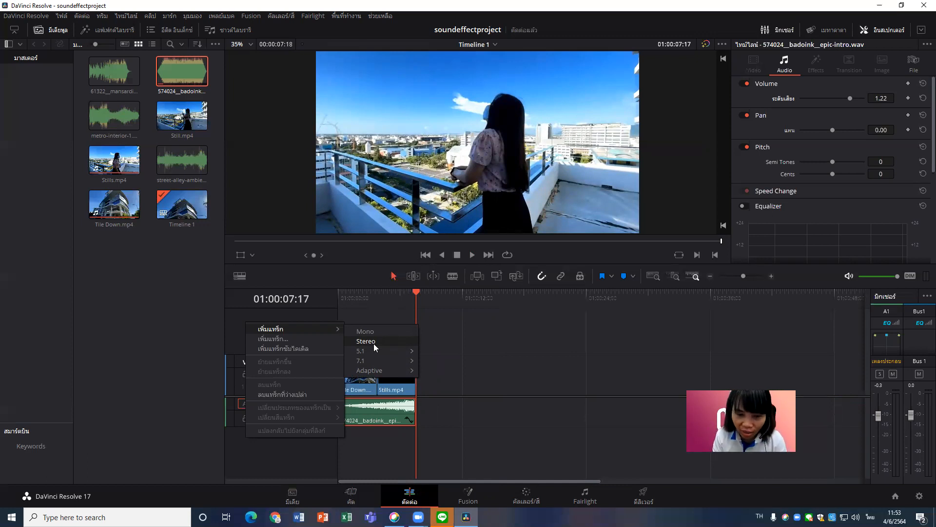
mouse_move(367, 360)
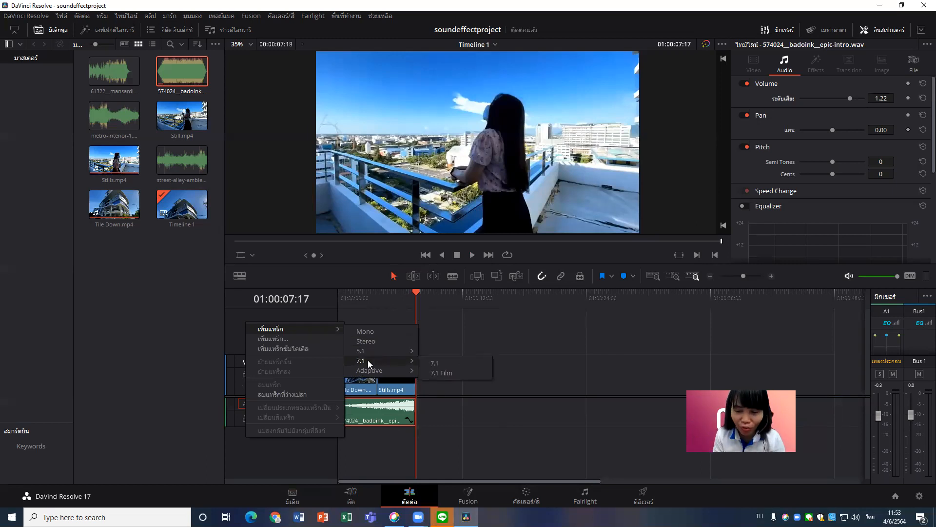
click(376, 333)
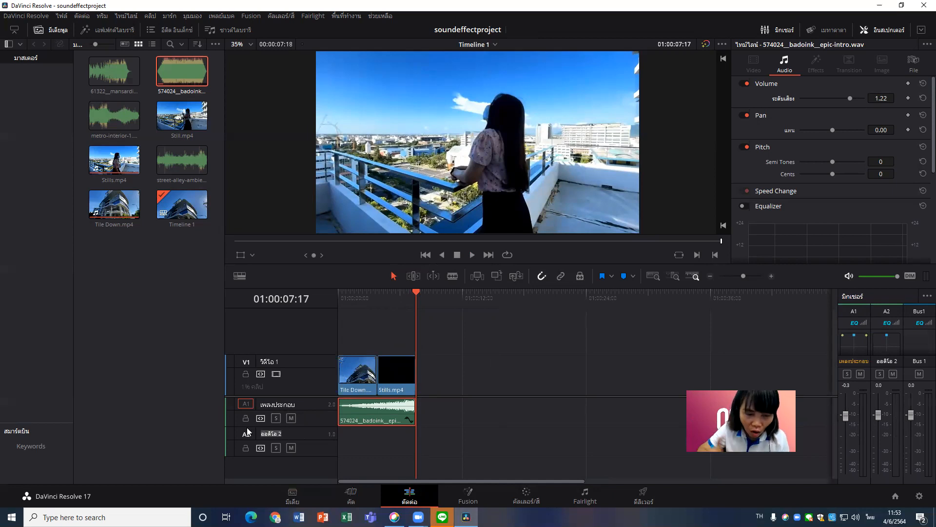
text(เพ)
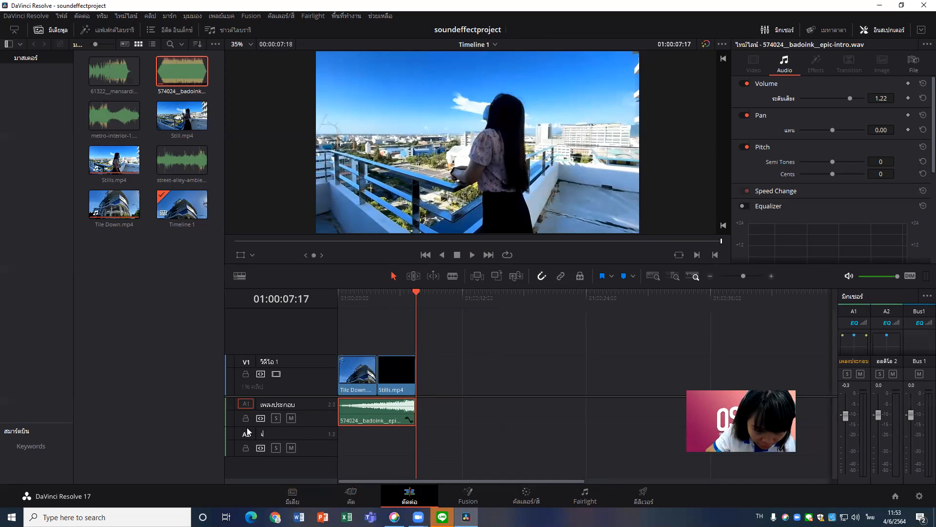
text(ากษ์)
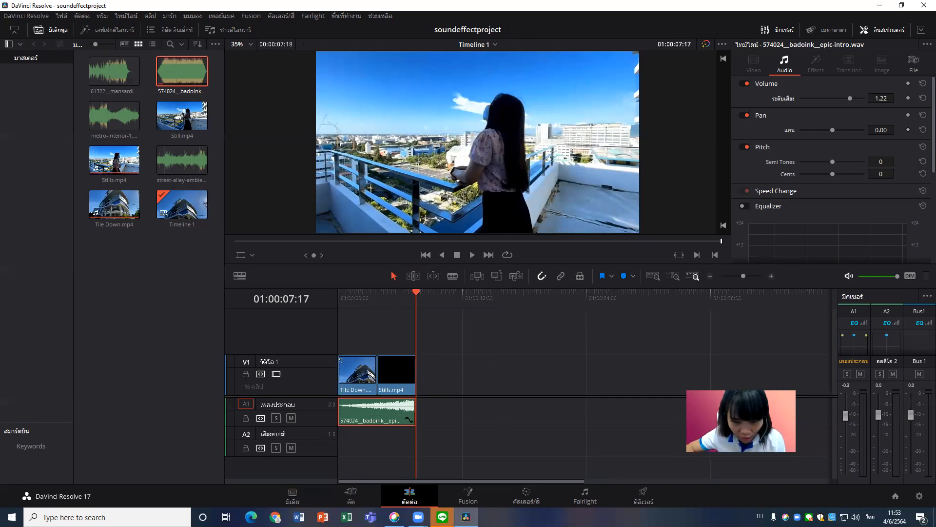
- Open the Fairlight page and select the เสียงพากษ์ track
click(587, 508)
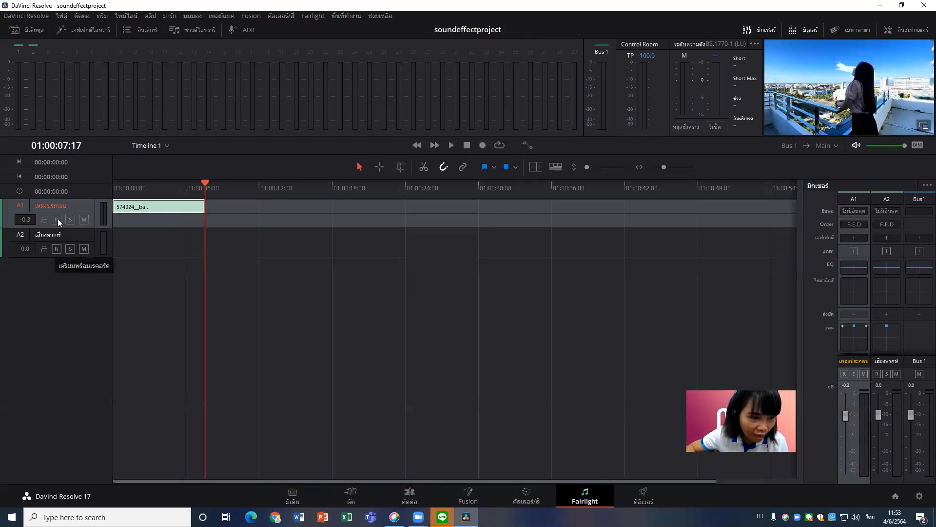
click(53, 237)
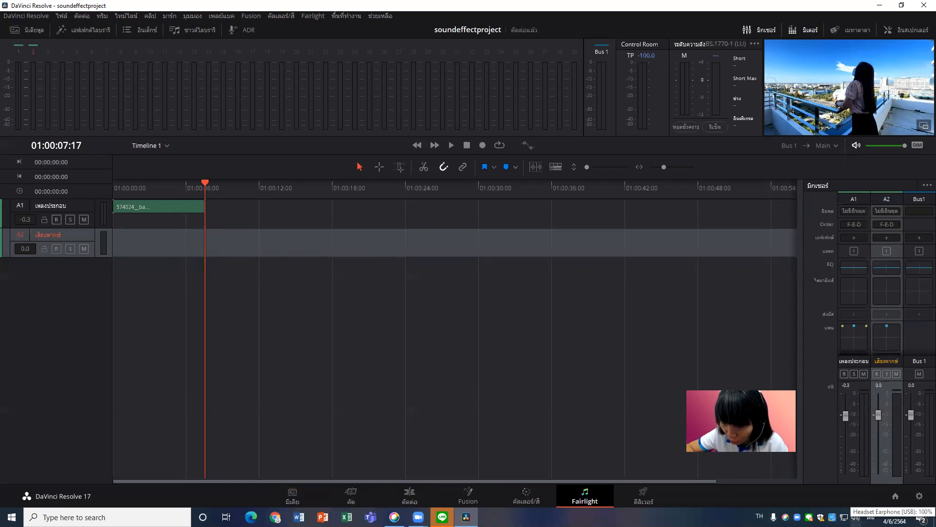
- Check the available recording devices in the Windows sound settings and close them
right_click(857, 517)
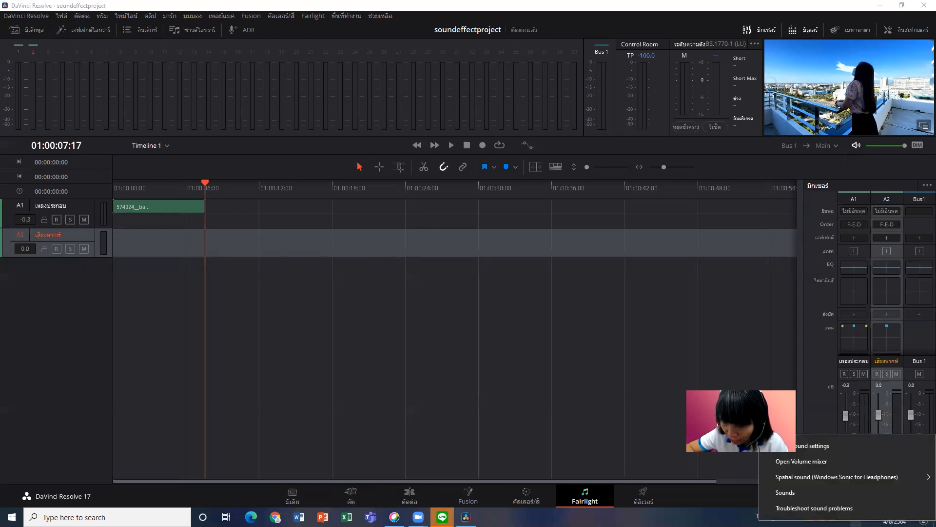
click(833, 496)
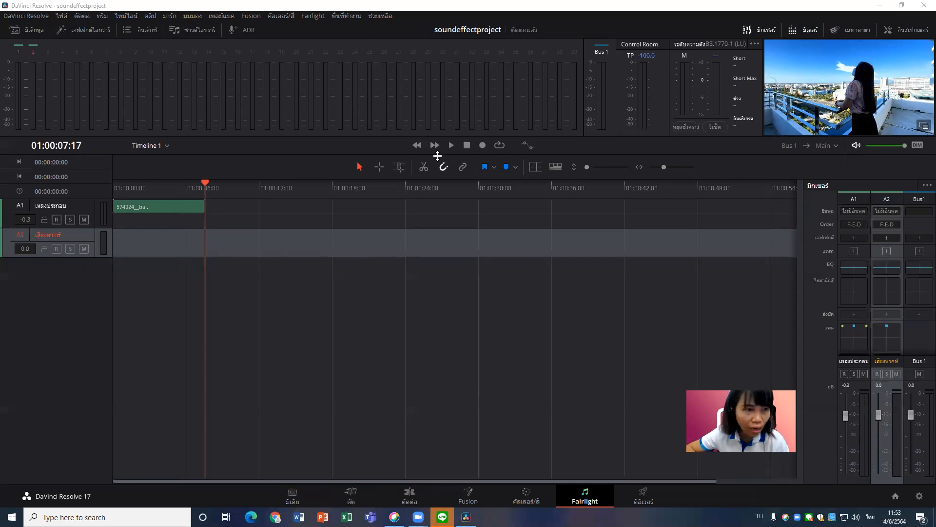
click(61, 36)
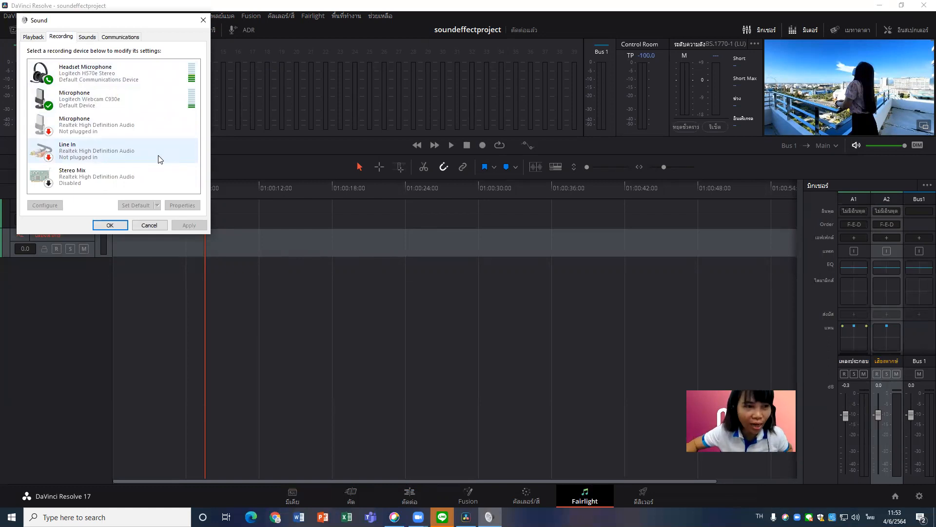
click(106, 225)
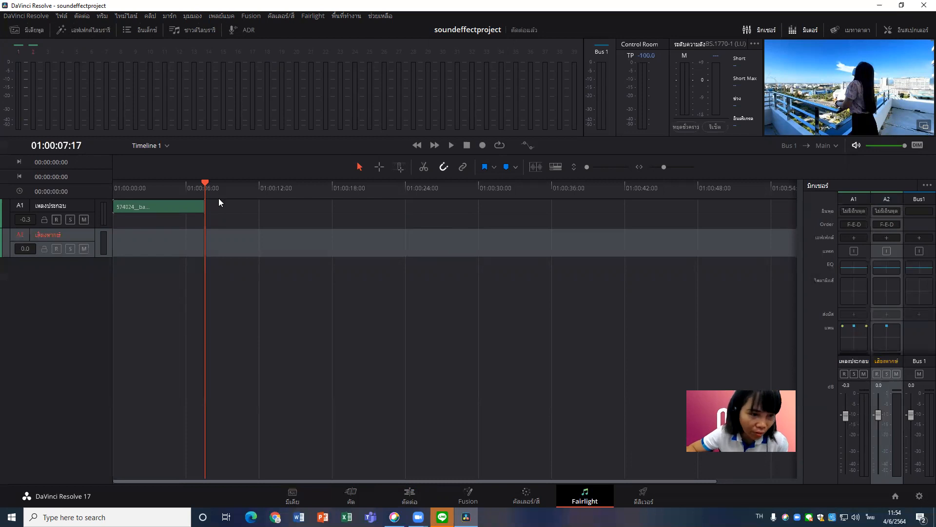
- Place the playhead at 01:00:07:18 and select both microphone audio inputs as sources in Fairlight's input/output patch settings
click(208, 181)
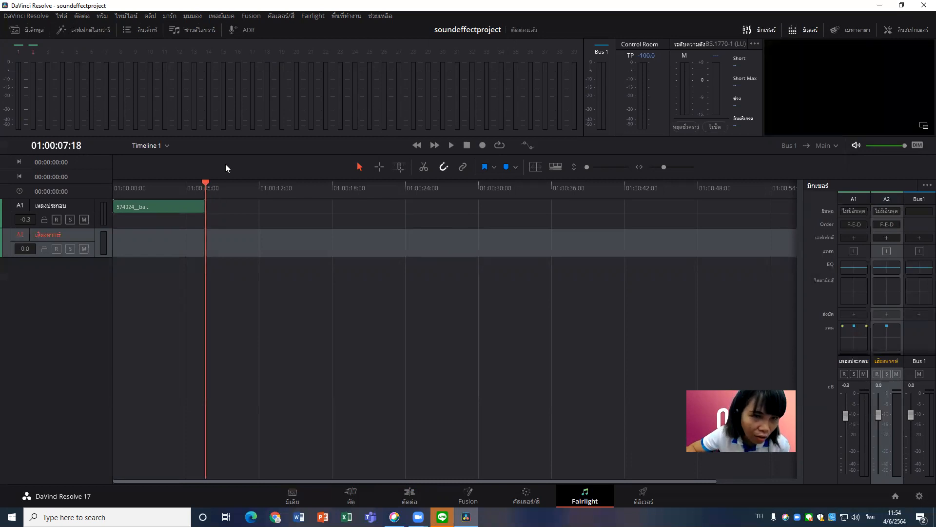
click(313, 17)
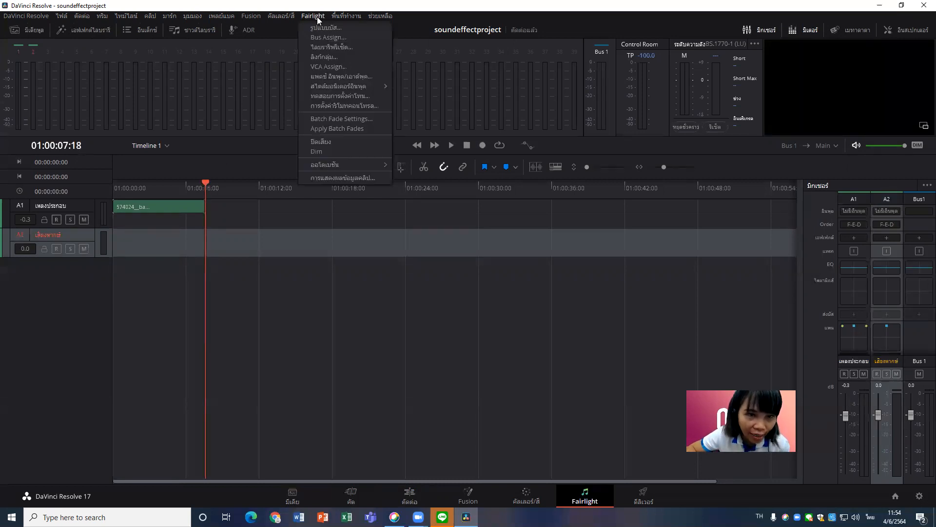
click(369, 77)
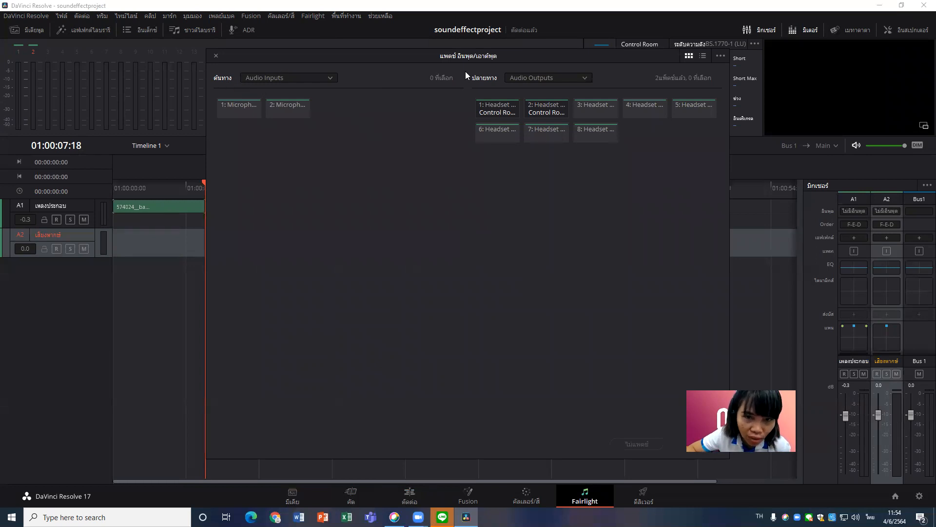
click(286, 78)
click(285, 78)
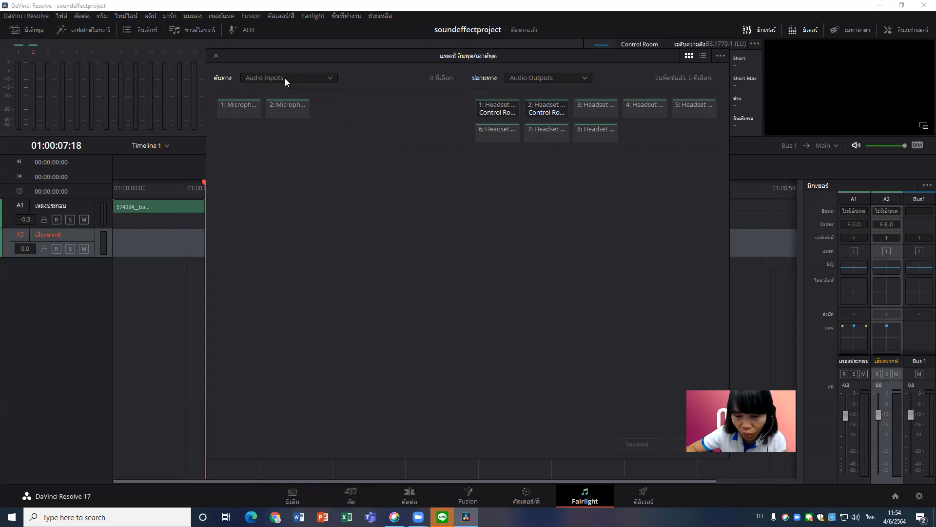
click(243, 113)
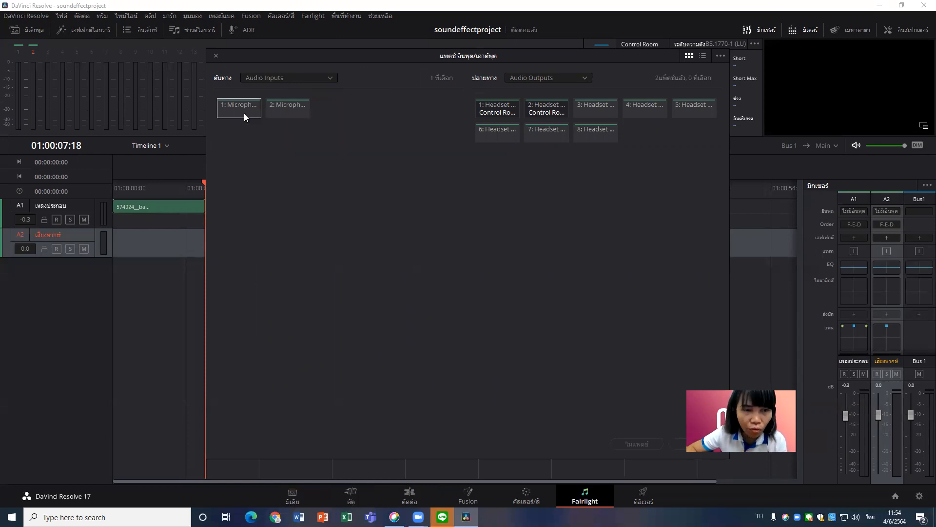
click(297, 106)
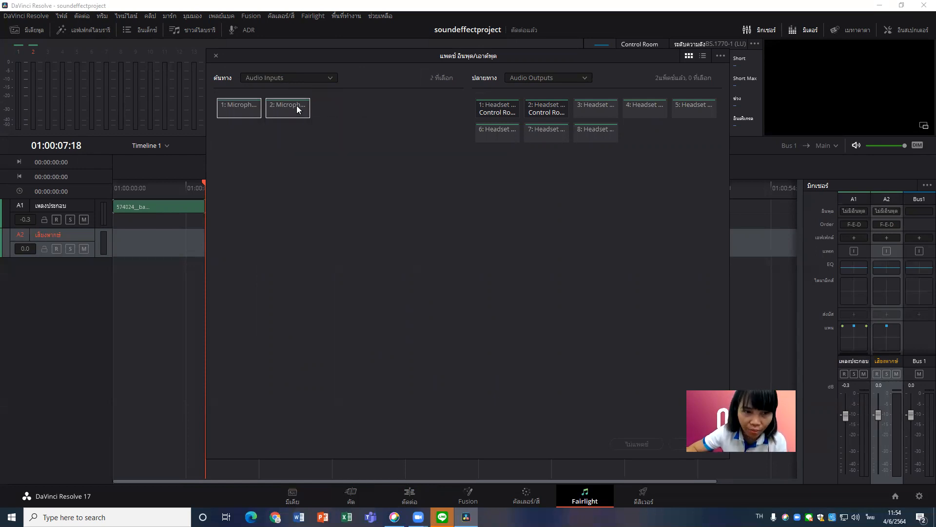
ctrl+click(242, 110)
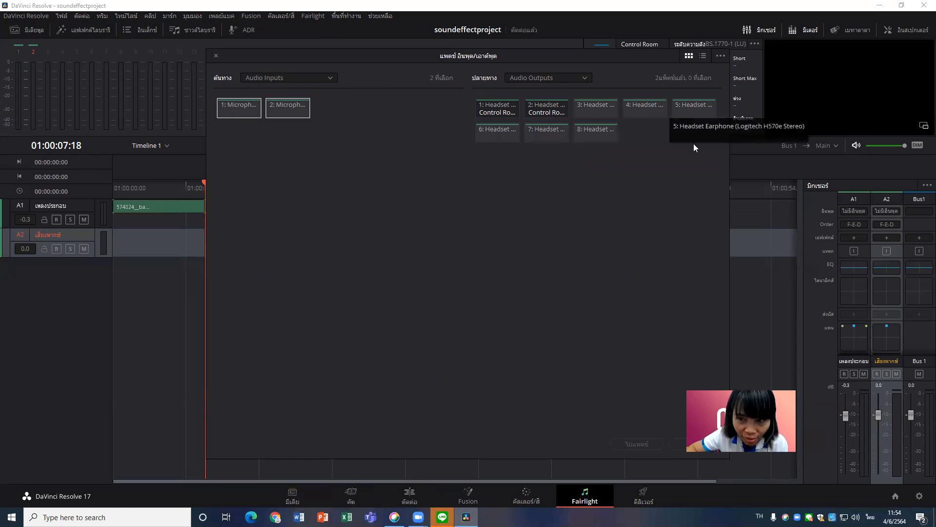
- Set the patch destination to Track Input, patch the selected microphones to เสียงพากษ์ and close the patch settings
click(562, 78)
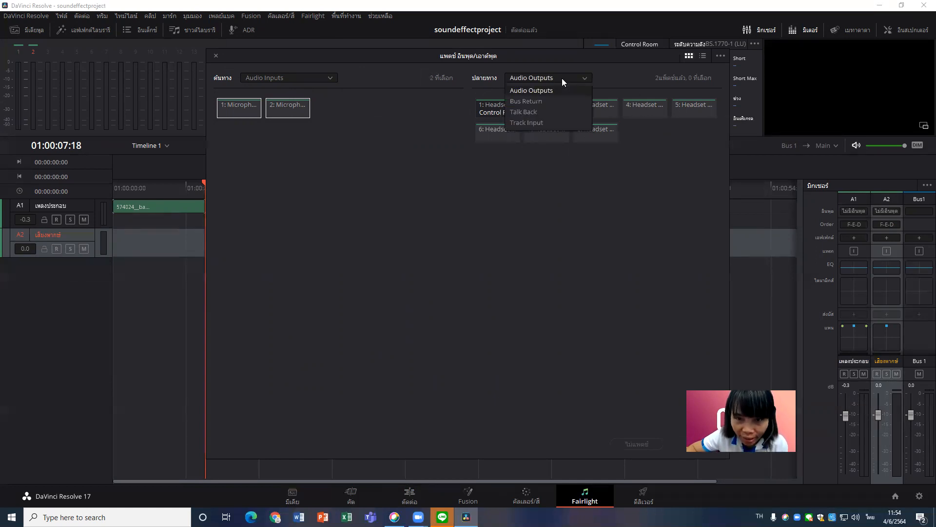
click(557, 123)
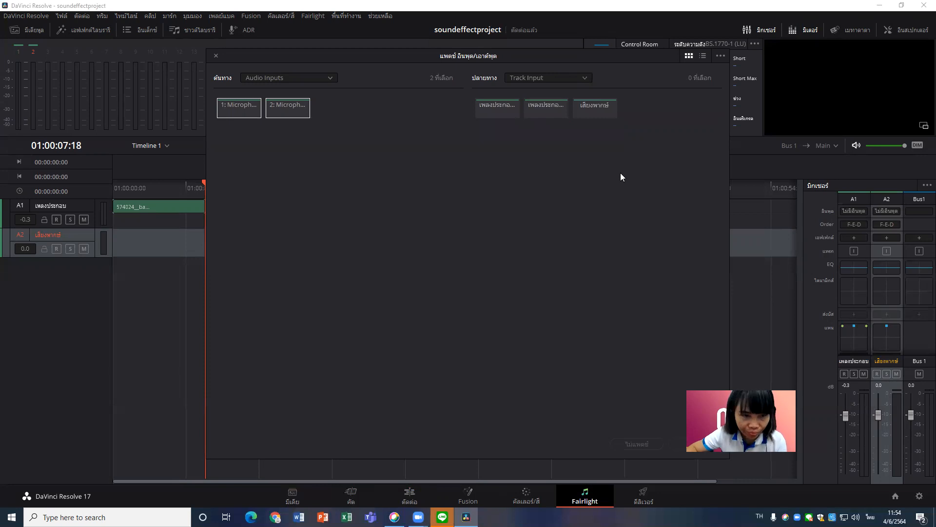
click(596, 109)
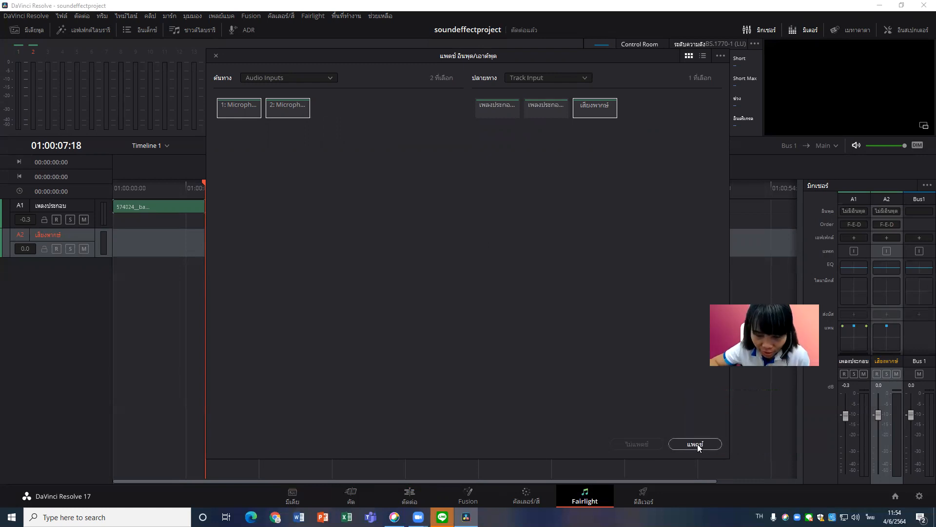
click(697, 443)
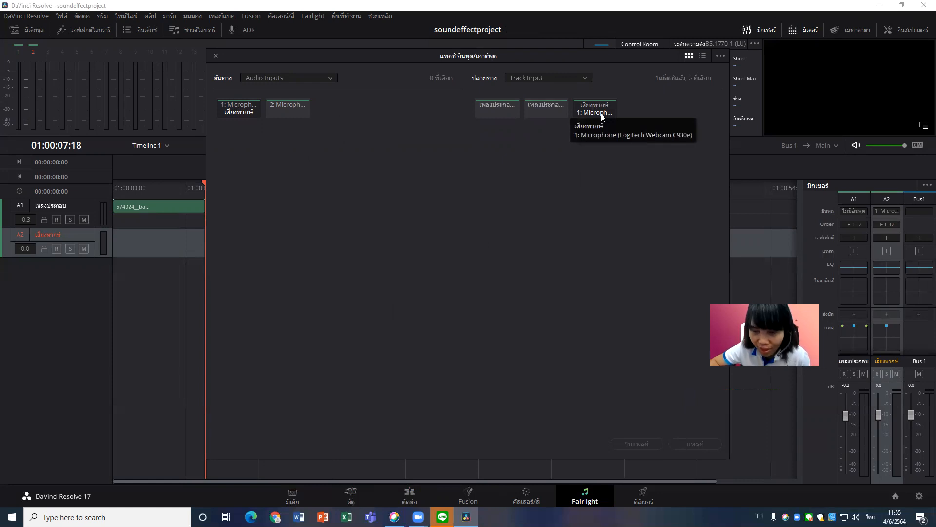
click(215, 55)
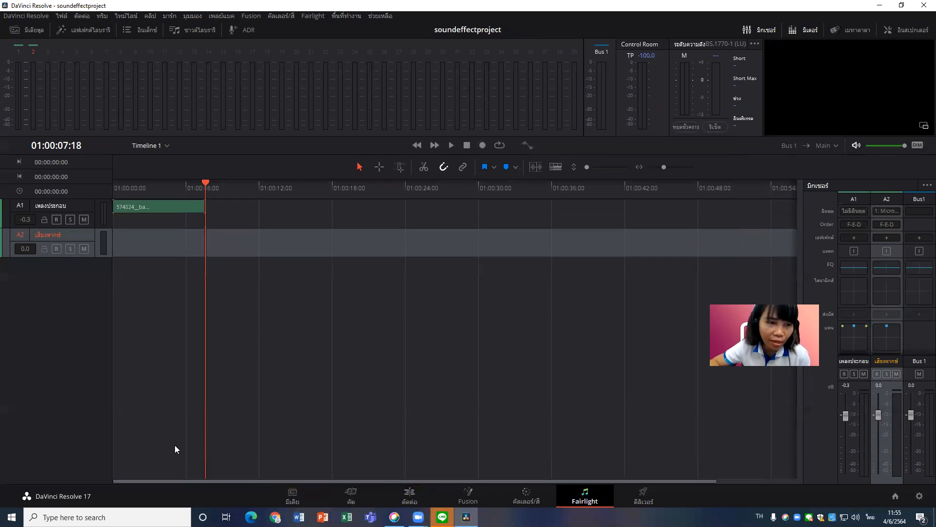
- Arm the เสียงพากษ์ track for recording and switch its solo and mute on and off again
click(56, 249)
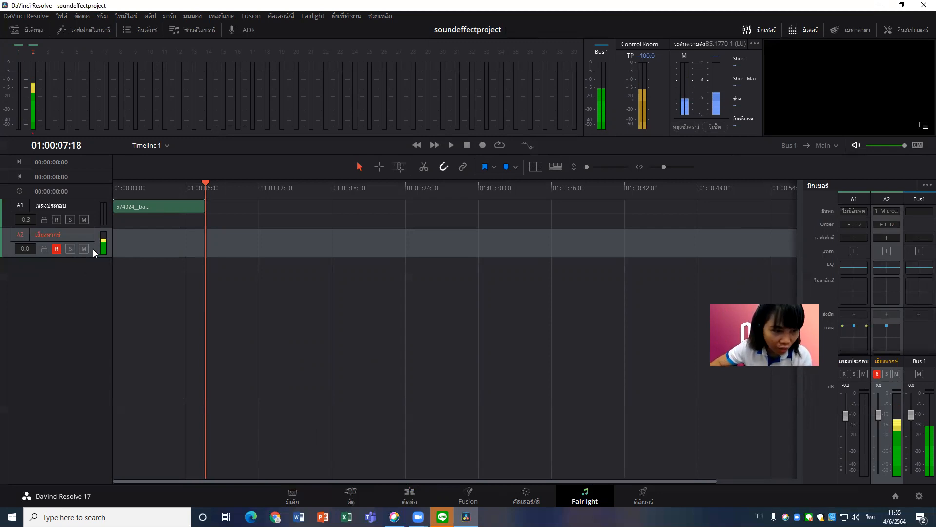
click(70, 249)
click(84, 249)
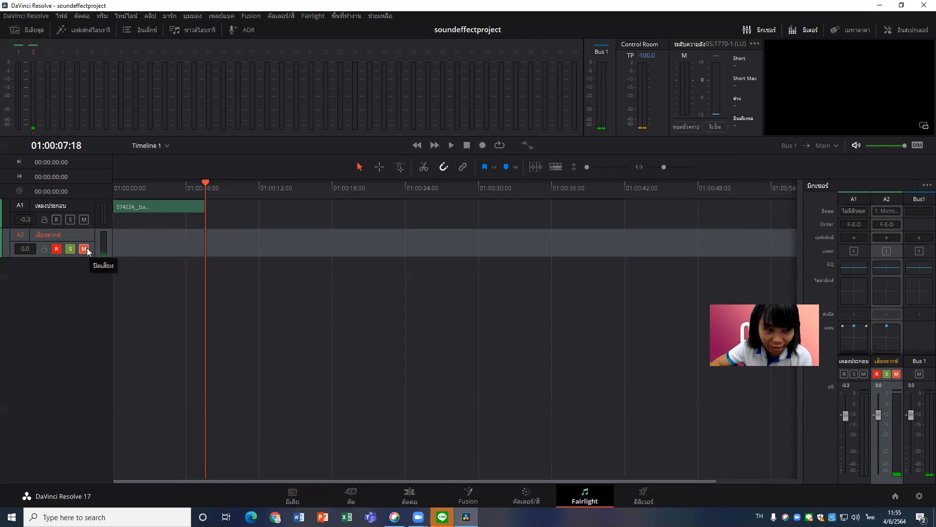
click(86, 248)
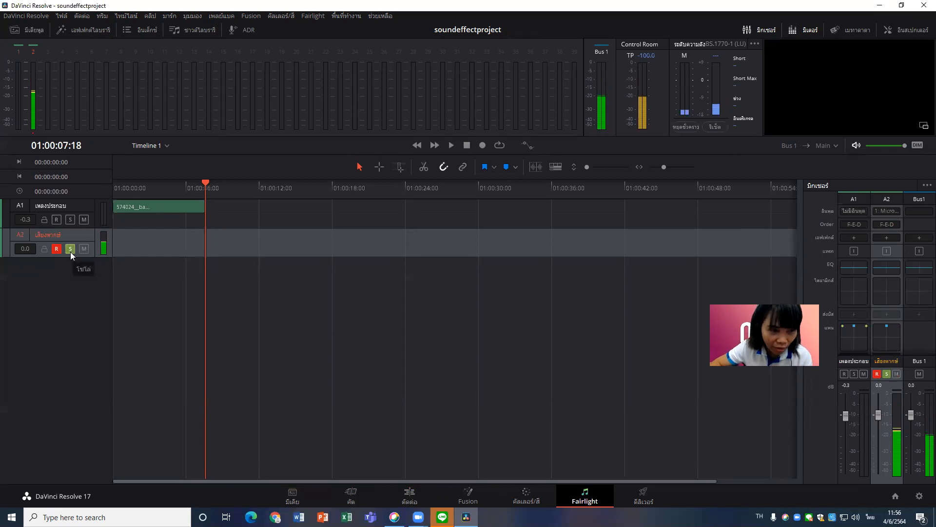
click(70, 252)
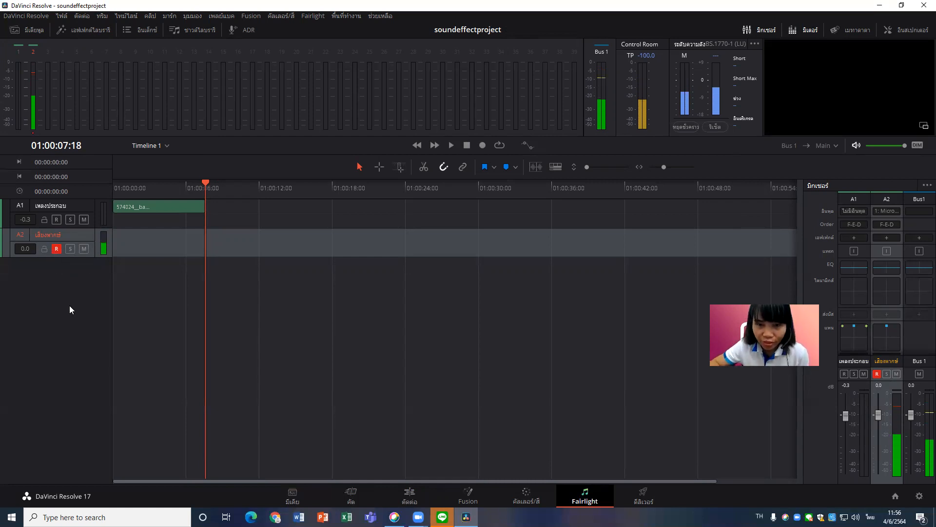
- Record a voice-over about 5 seconds long on the เสียงพากษ์ track from 01:00:07:18
click(483, 145)
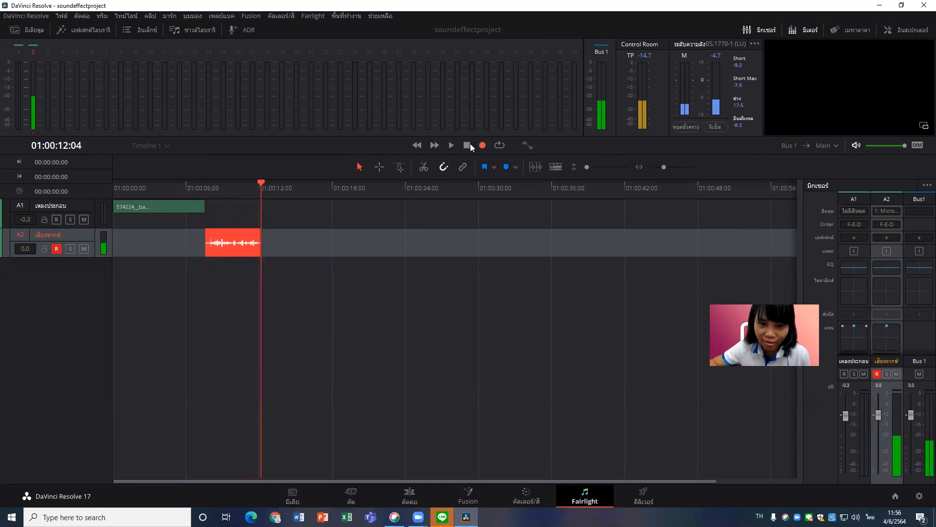
click(470, 143)
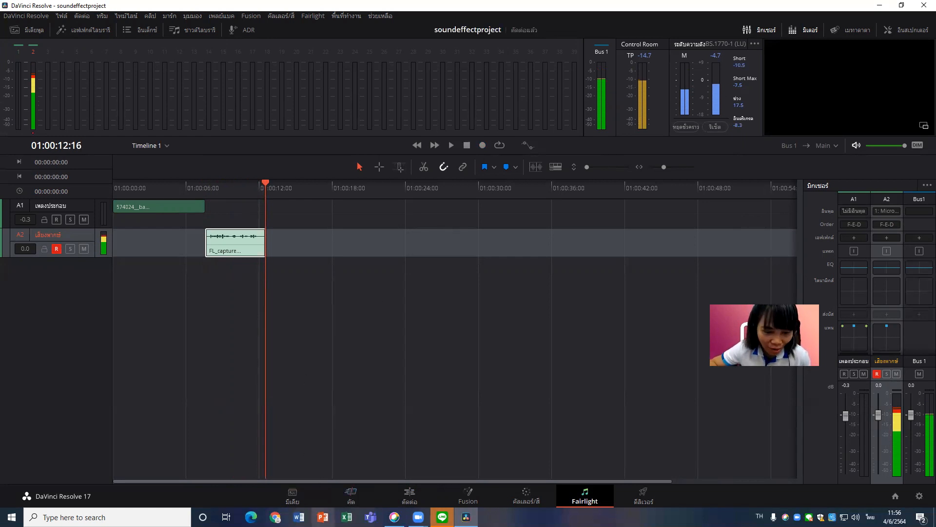
- On the Edit page, move the recorded voice-over clip to the timeline start and play the timeline from 01:00:00:00
click(410, 497)
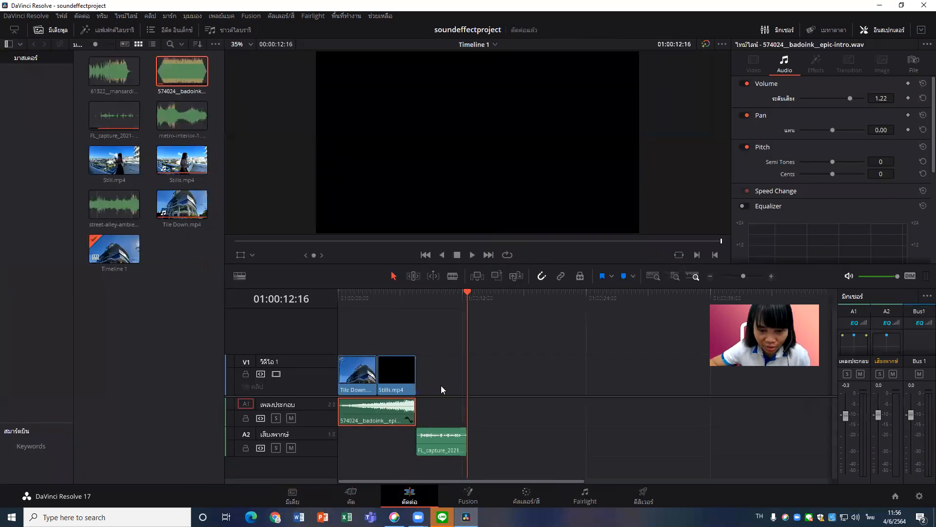
click(441, 436)
drag(441, 436, 363, 433)
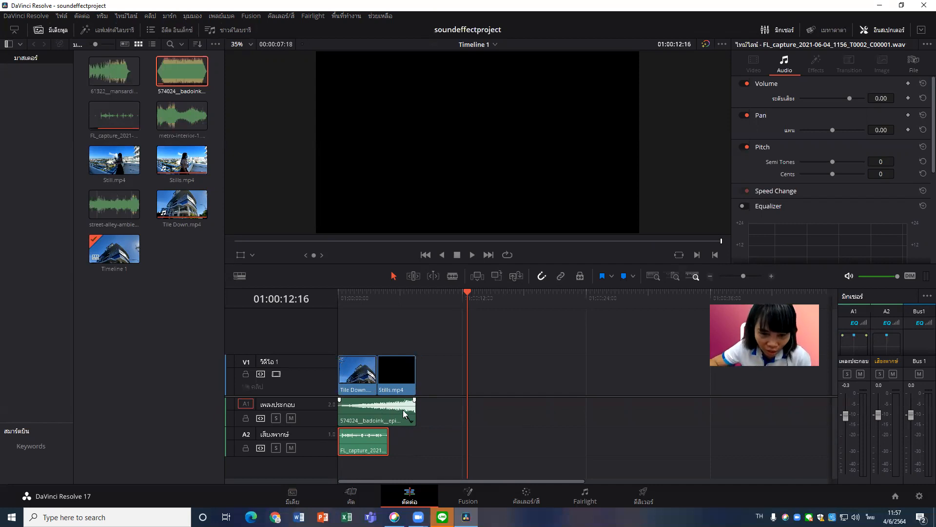
drag(468, 296, 338, 297)
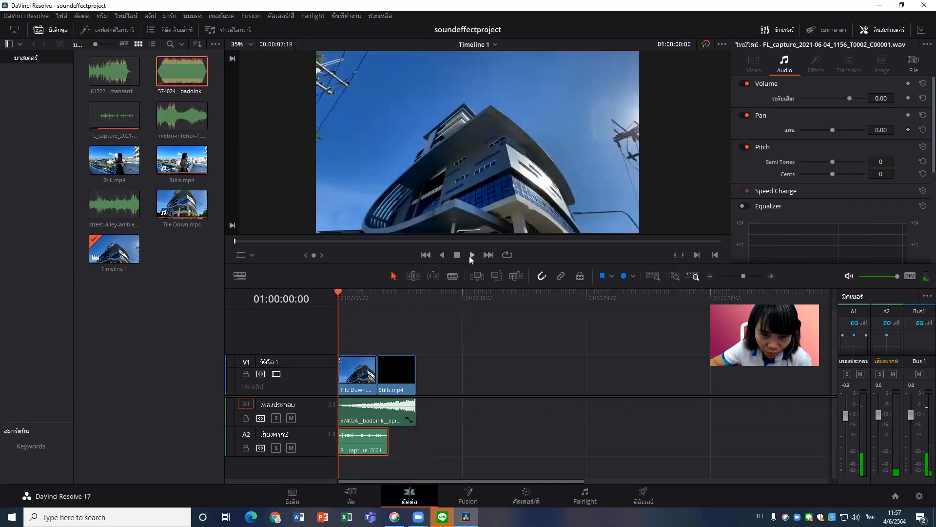
click(471, 257)
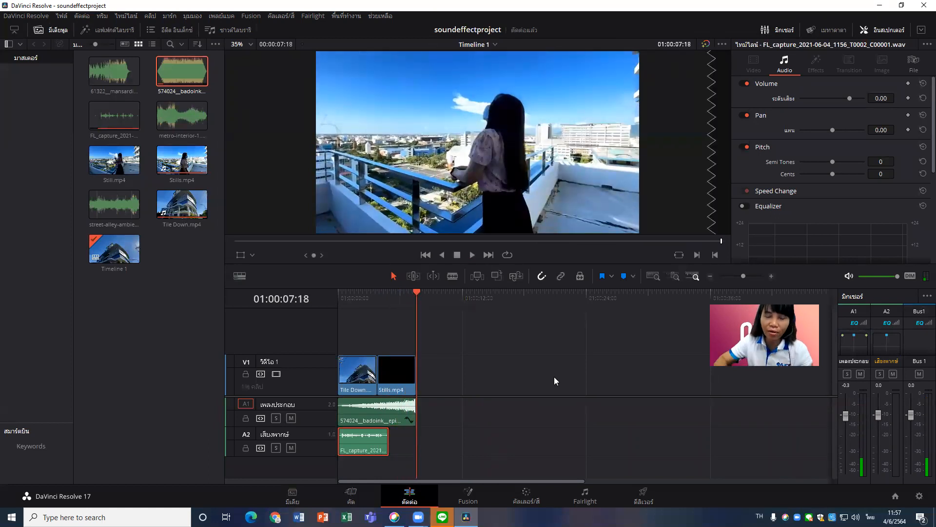
- Open the Deliver page and set the render's file name to แนะนำคณะ
click(643, 503)
click(80, 111)
drag(80, 111, 12, 100)
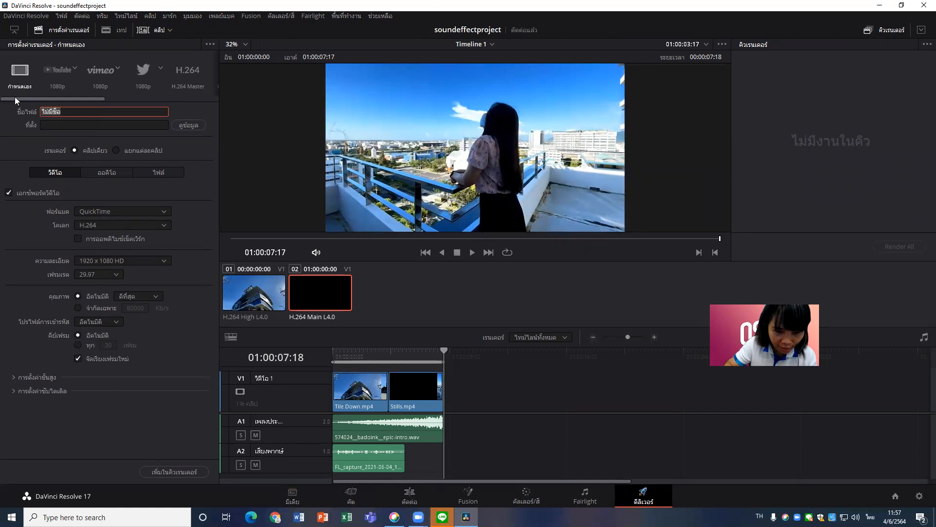
text(คณ)
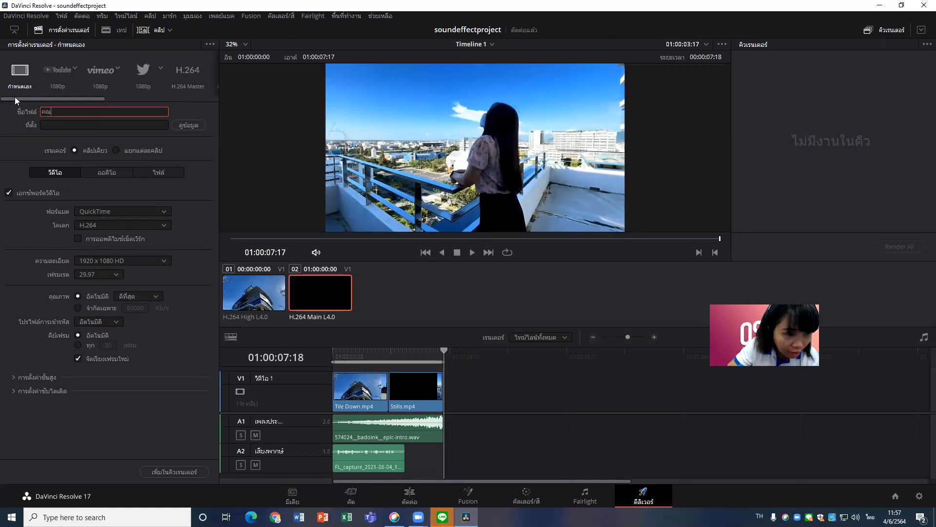
key(BackSpace)
key(BackSpace)
text(แน)
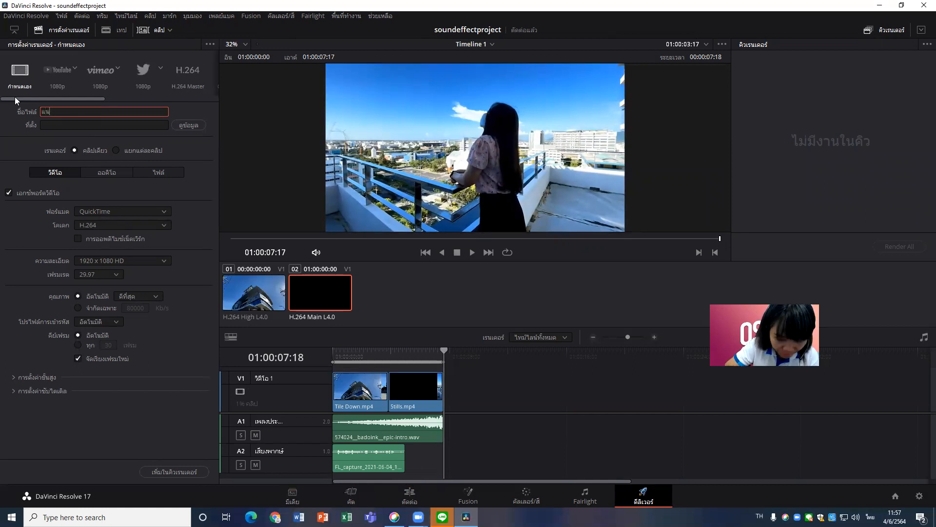
text(ะนำคณะ)
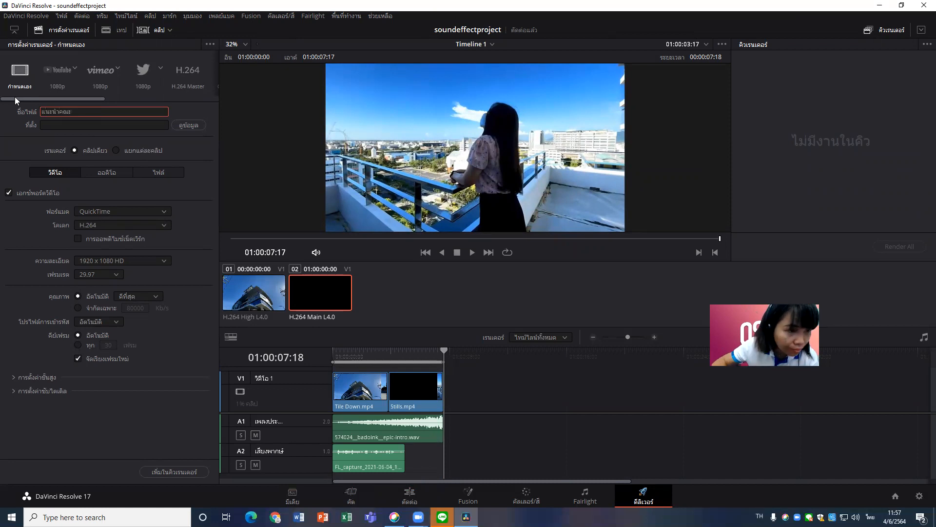
- Set the render location to the Capture folder in Videos and the video format to MP4
click(186, 125)
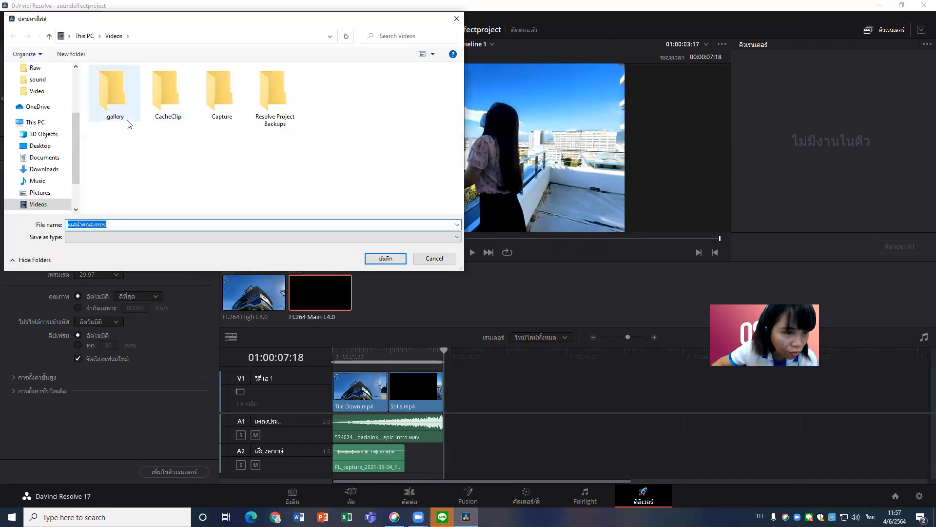
double_click(219, 101)
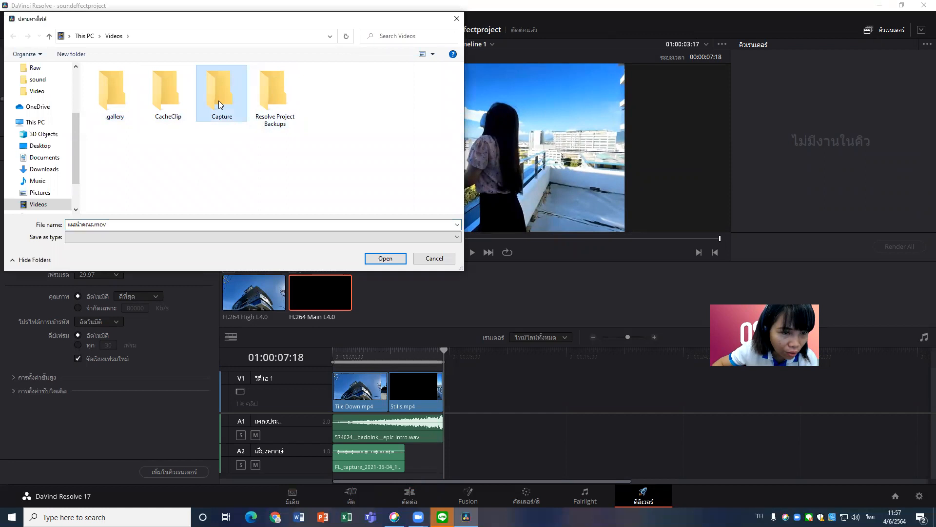
click(386, 258)
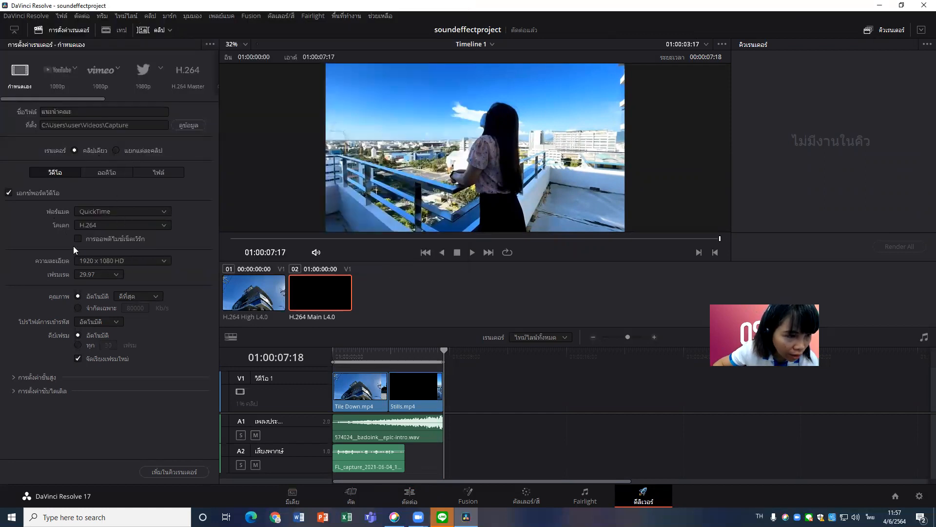
click(126, 214)
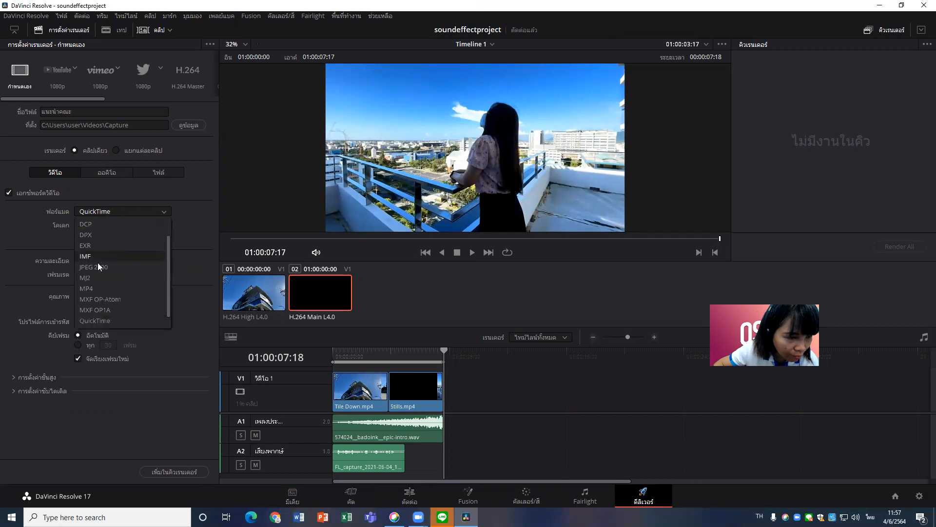
click(91, 286)
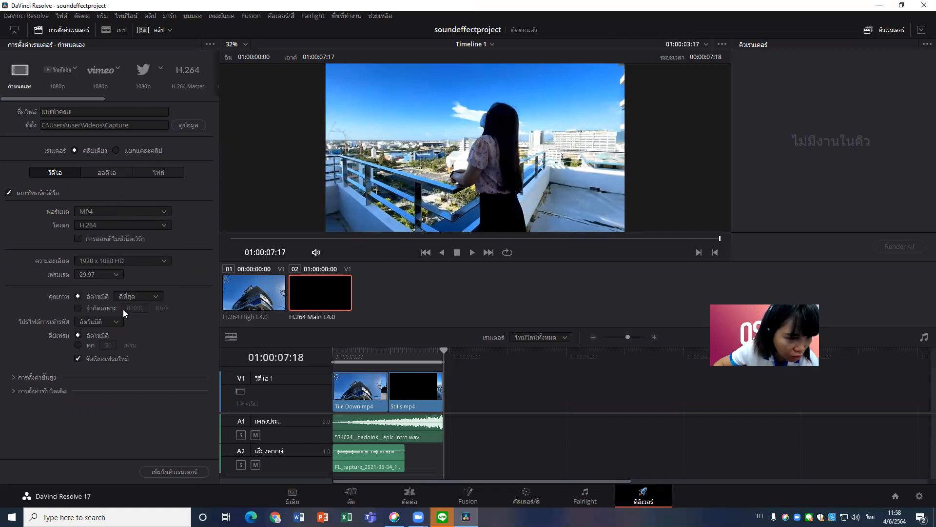
- Add the timeline to the render queue and start rendering all jobs
click(175, 473)
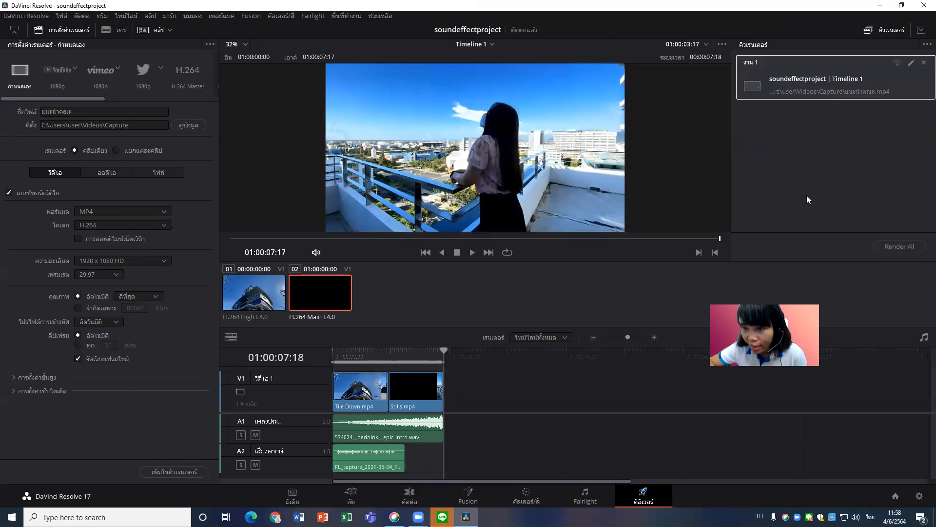
click(903, 249)
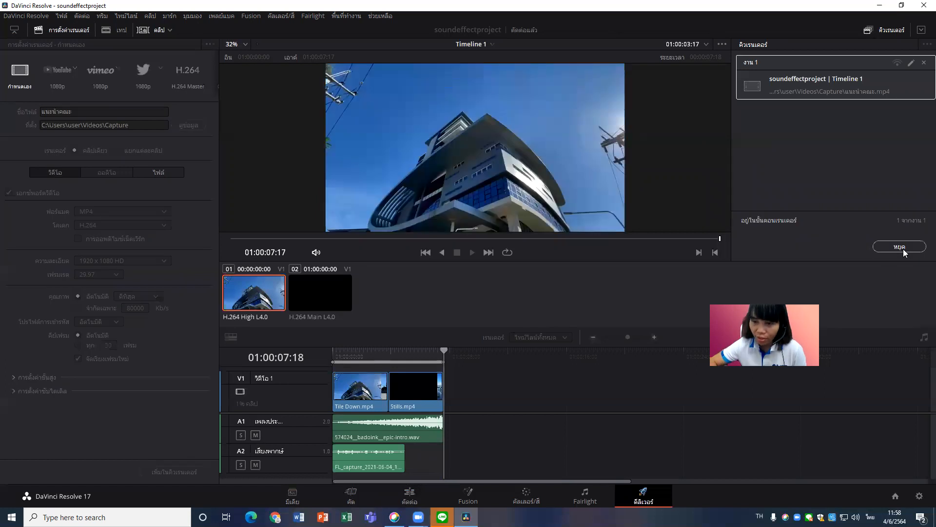